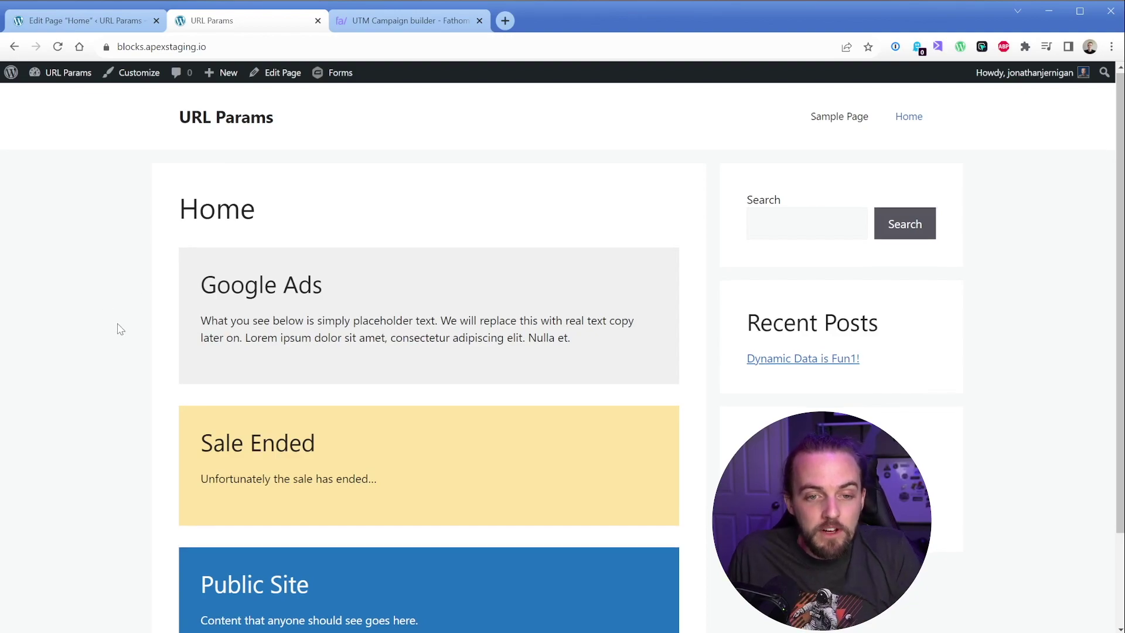
# Scroll through the live Home page's Google Ads, Sale Ended and Public Site blocks
pyautogui.scroll(-1, 120, 328)
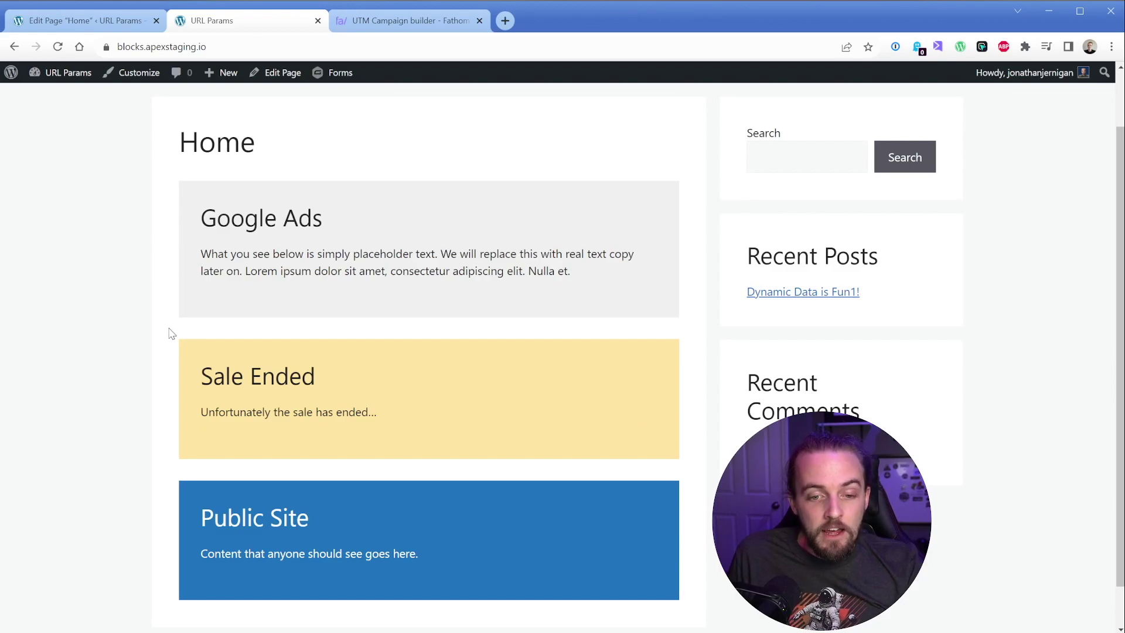
pyautogui.scroll(-1, 179, 441)
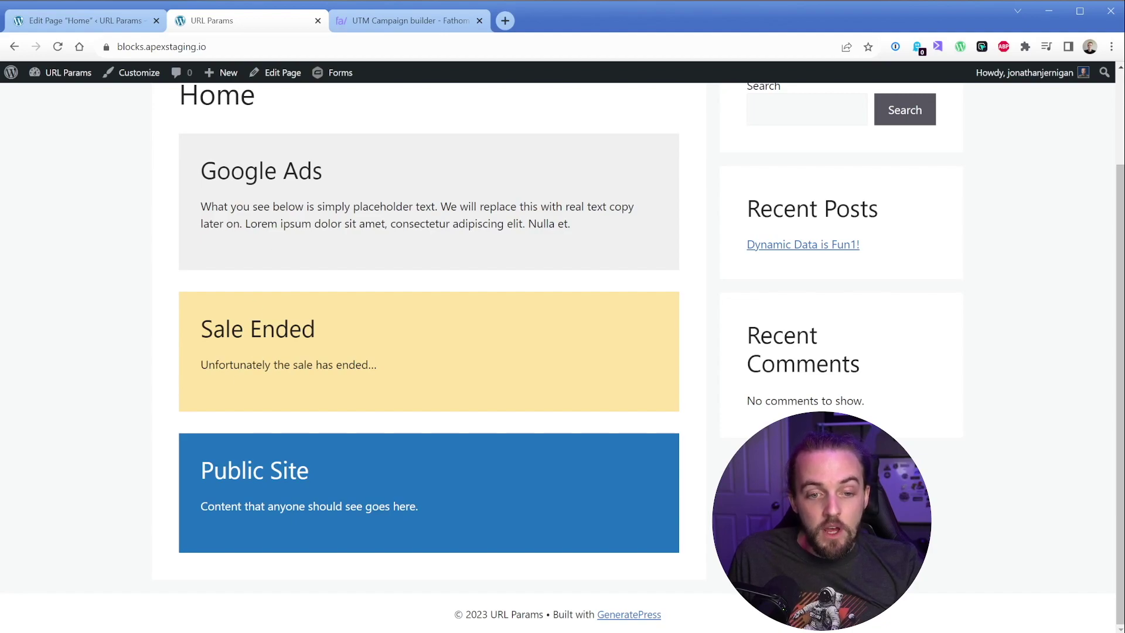
pyautogui.moveTo(198, 463); pyautogui.dragTo(434, 506)
pyautogui.click(433, 506)
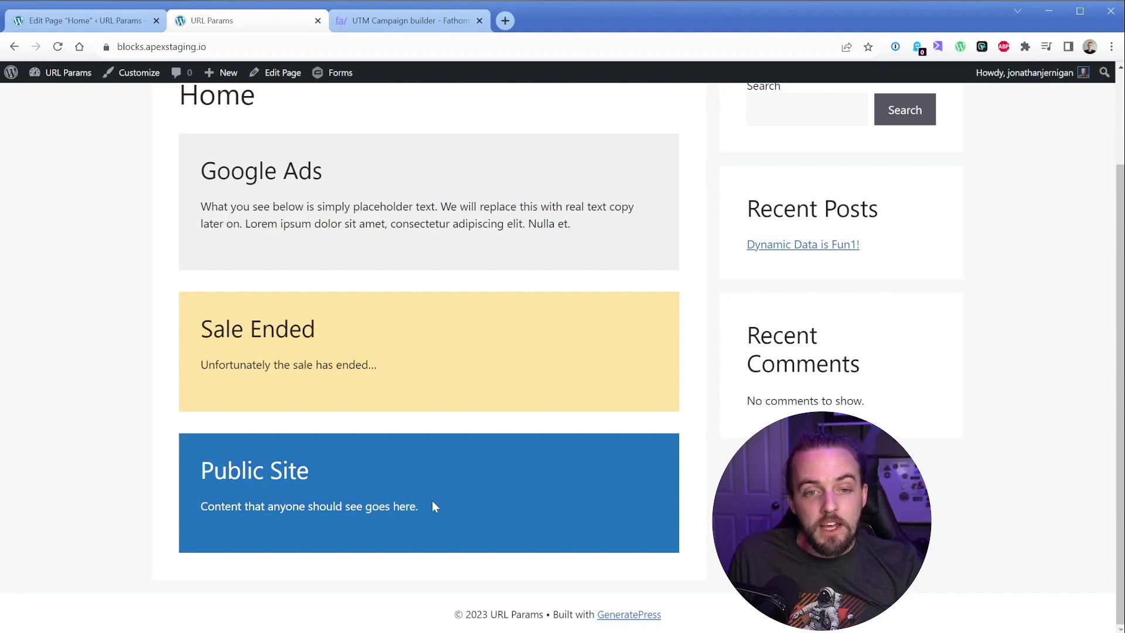
pyautogui.scroll(2, 160, 384)
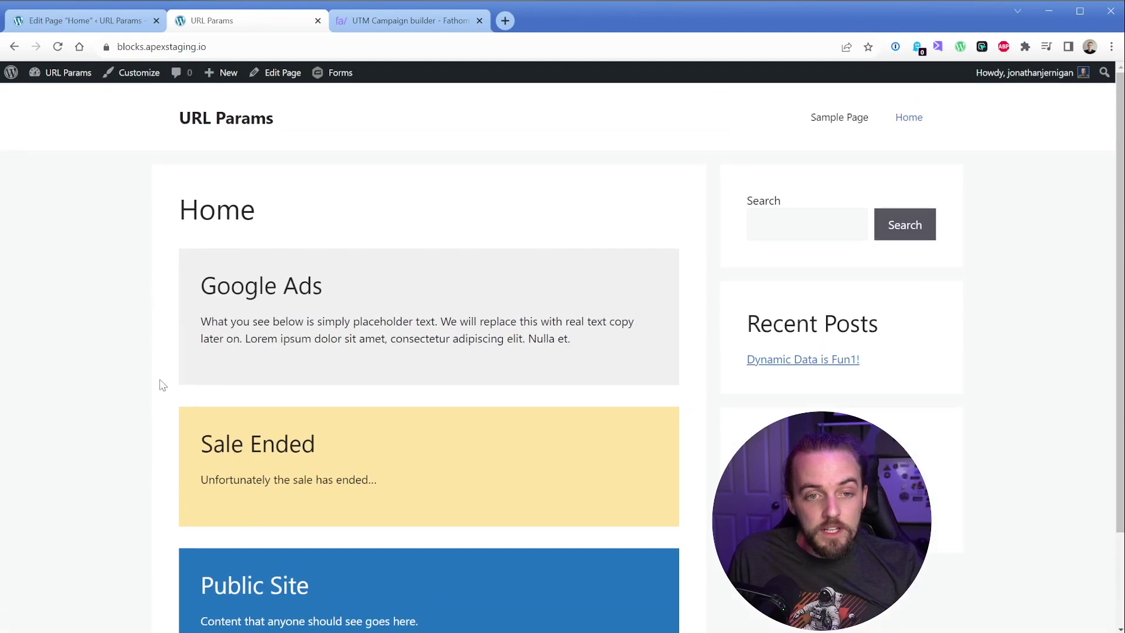
# Exit the editor, review Installed Plugins such as Block Visibility, then go to Pages
pyautogui.click(96, 22)
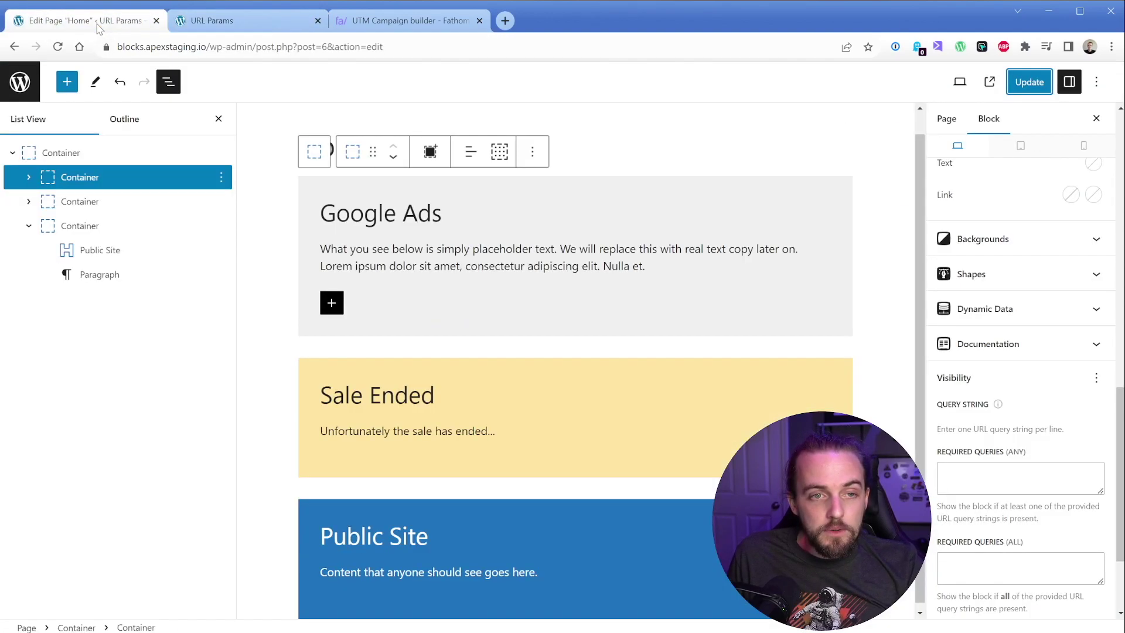
pyautogui.click(24, 87)
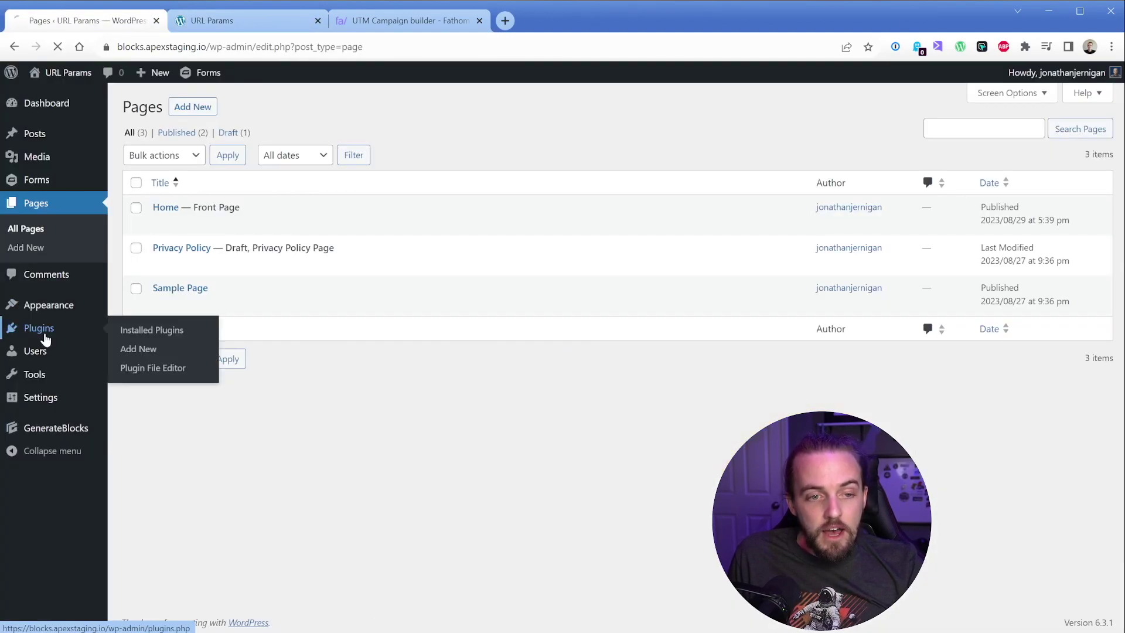
pyautogui.click(45, 332)
pyautogui.doubleClick(197, 209)
pyautogui.click(262, 212)
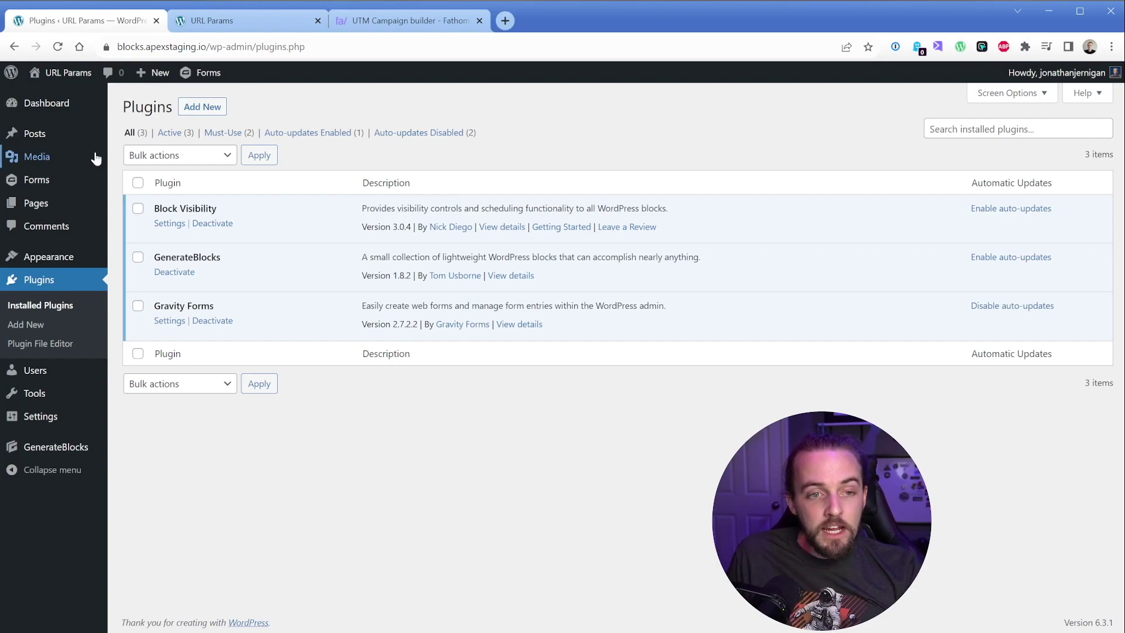
pyautogui.moveTo(57, 211)
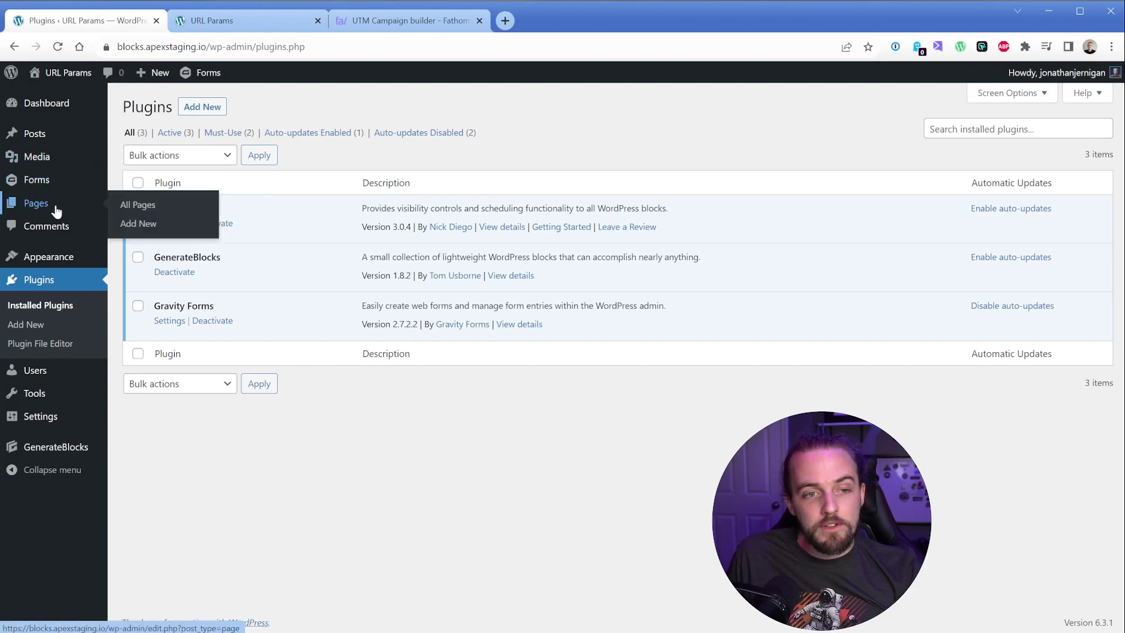
pyautogui.click(56, 211)
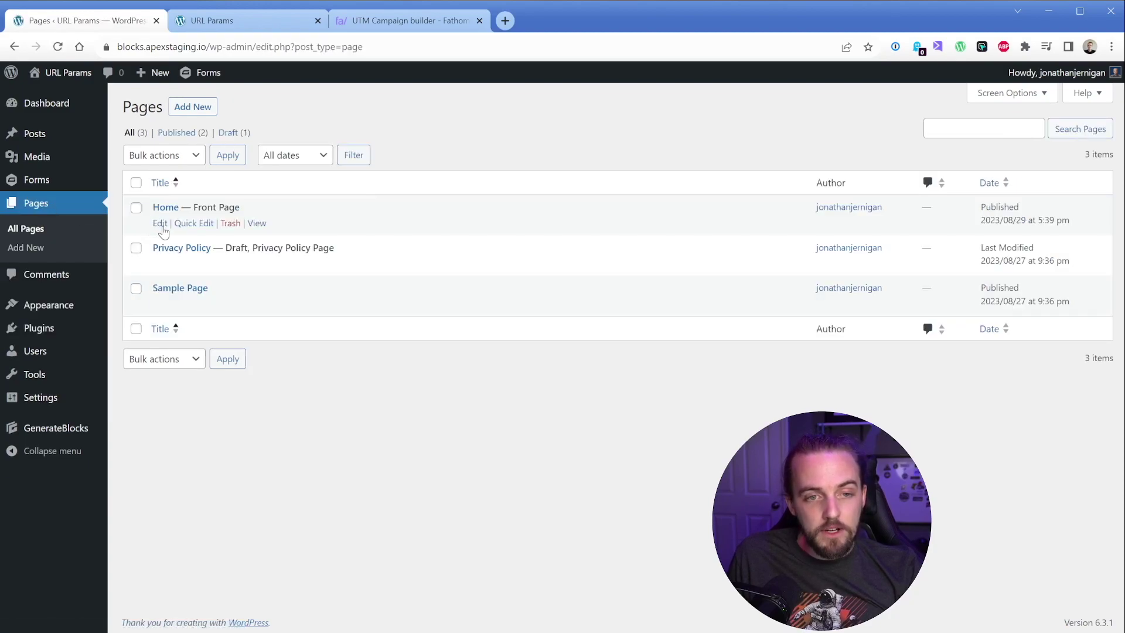
# Edit Home, select its Google Ads container in List View, then switch to the Fathom UTM Generator
pyautogui.click(160, 225)
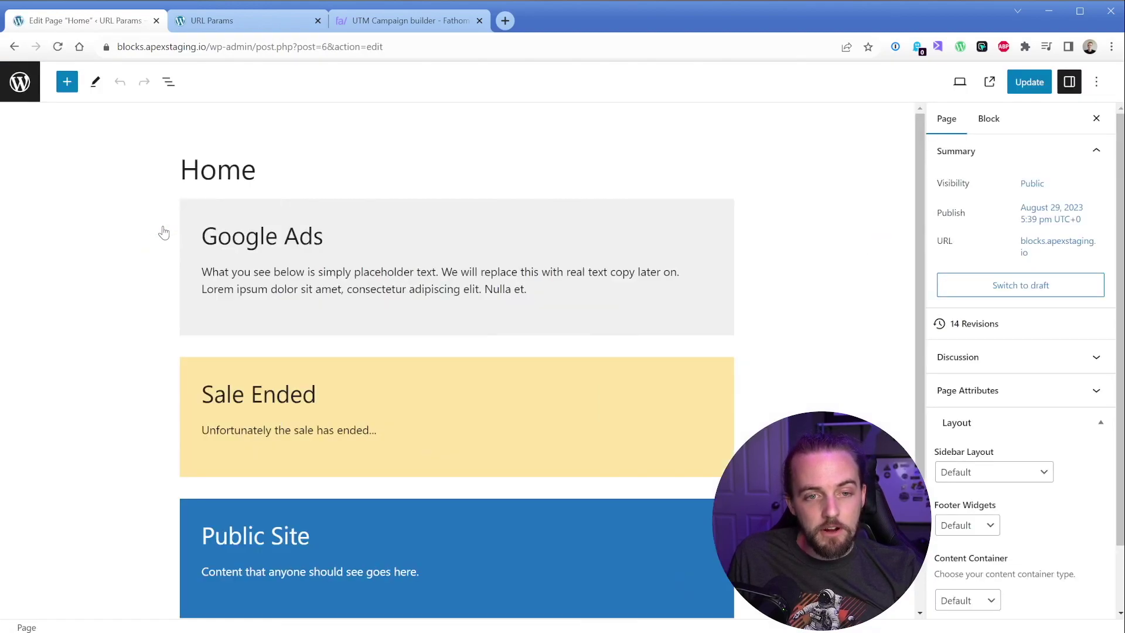
pyautogui.click(168, 85)
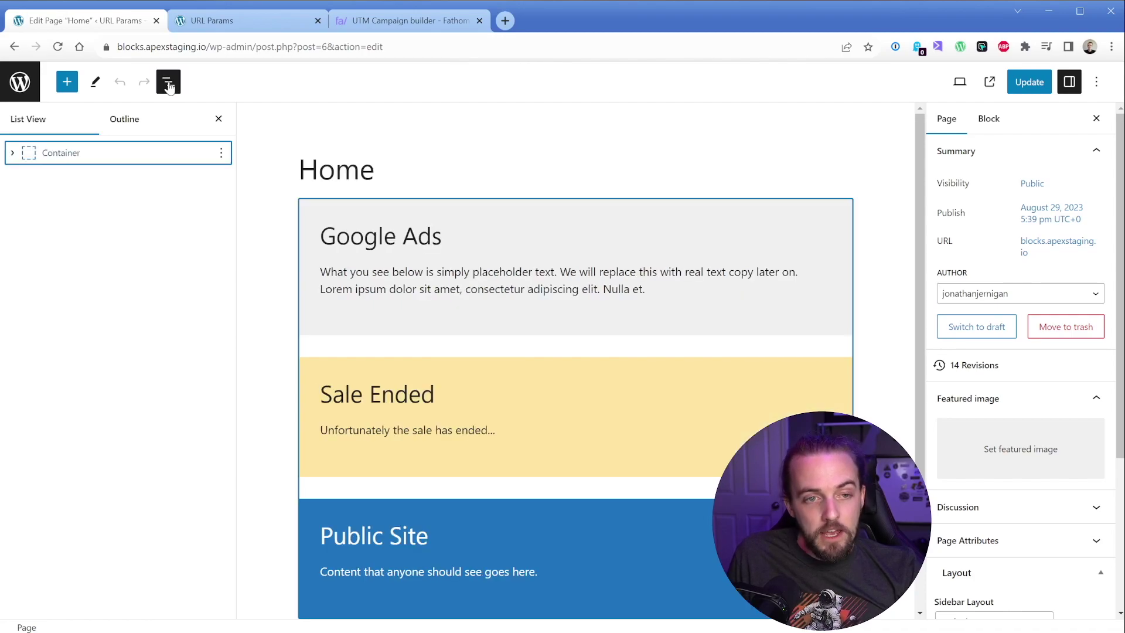
pyautogui.click(13, 154)
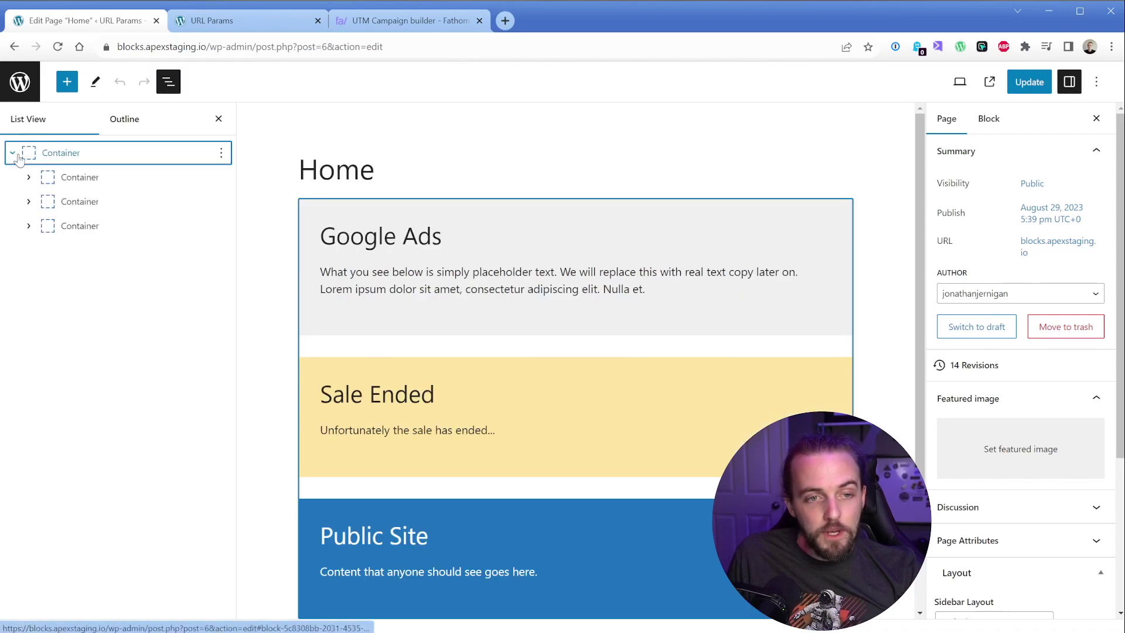
pyautogui.click(79, 177)
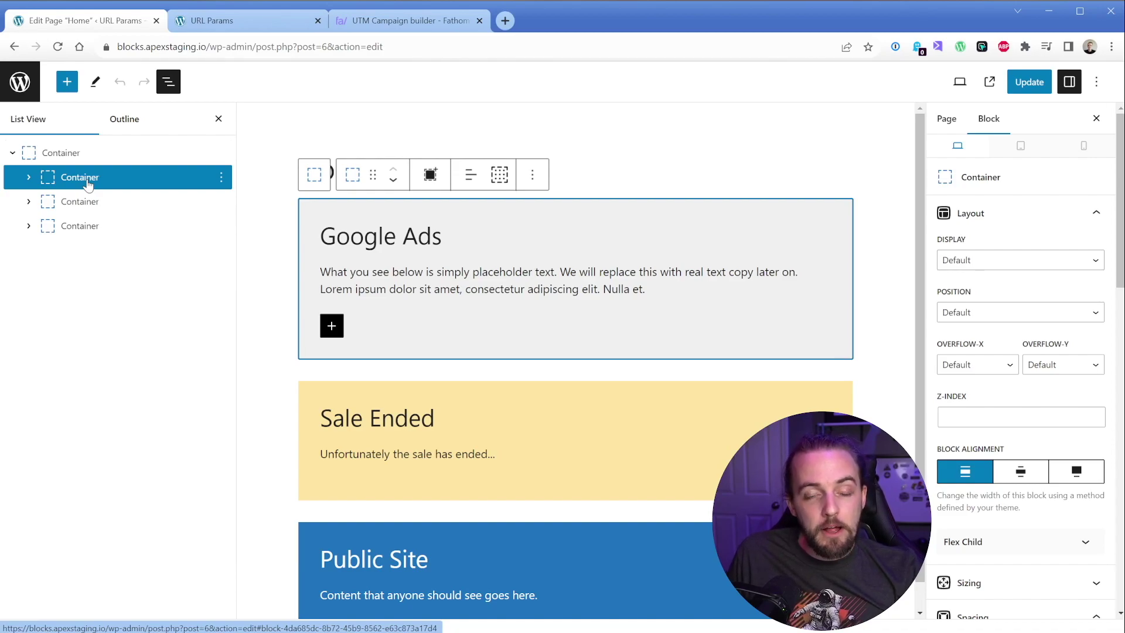
pyautogui.click(375, 22)
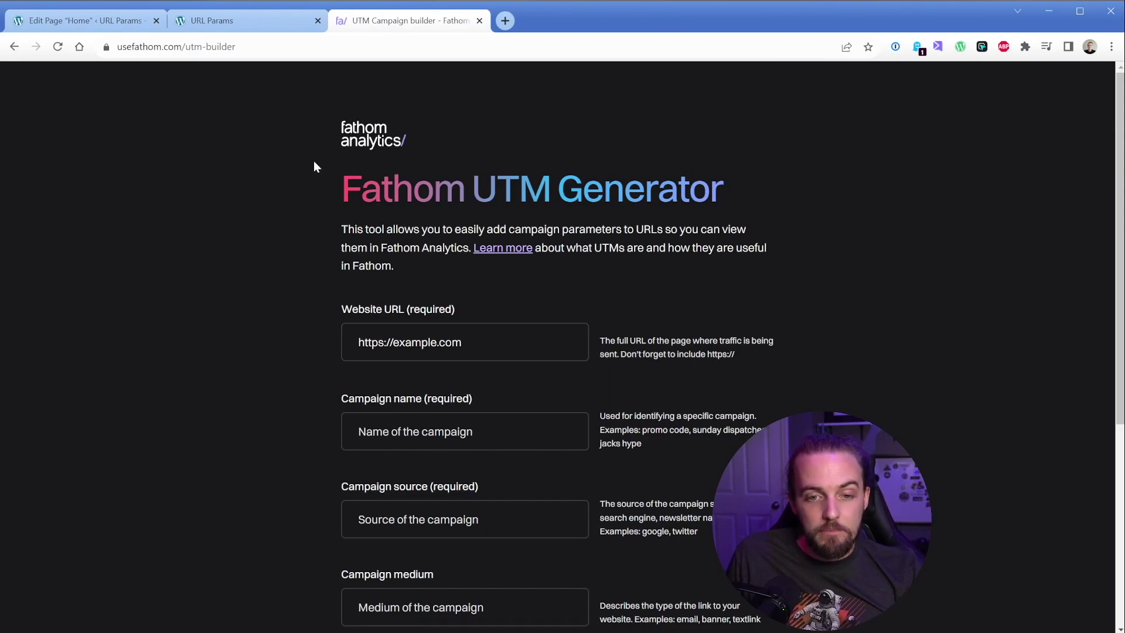
# Change the Website URL from example.com to yoursite.com
pyautogui.scroll(-2, 286, 260)
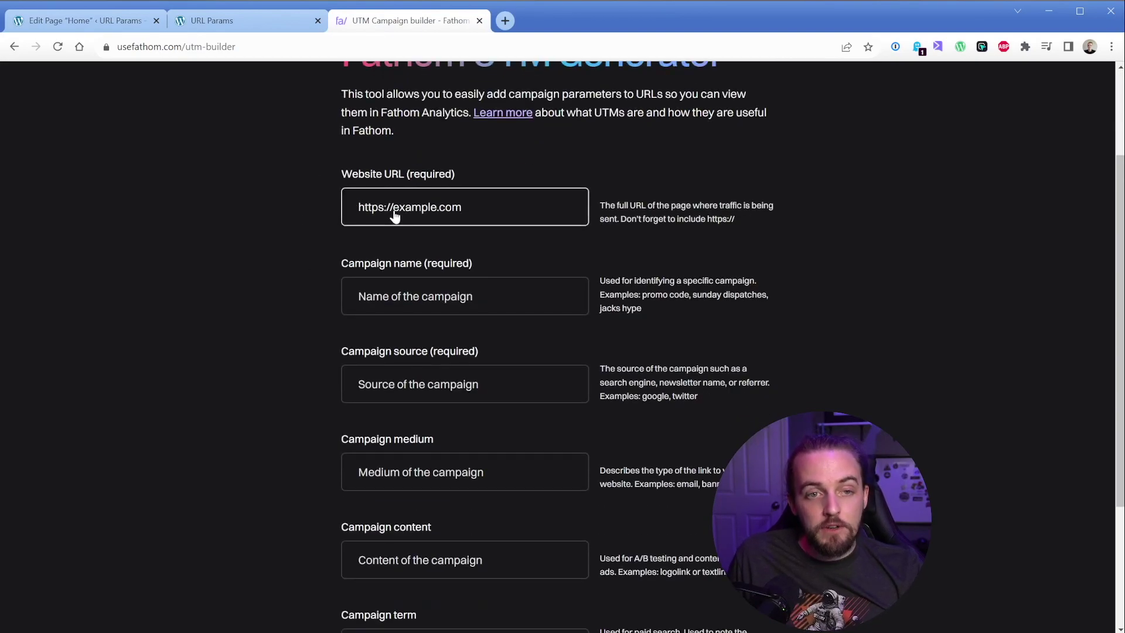
pyautogui.moveTo(394, 216); pyautogui.dragTo(465, 213)
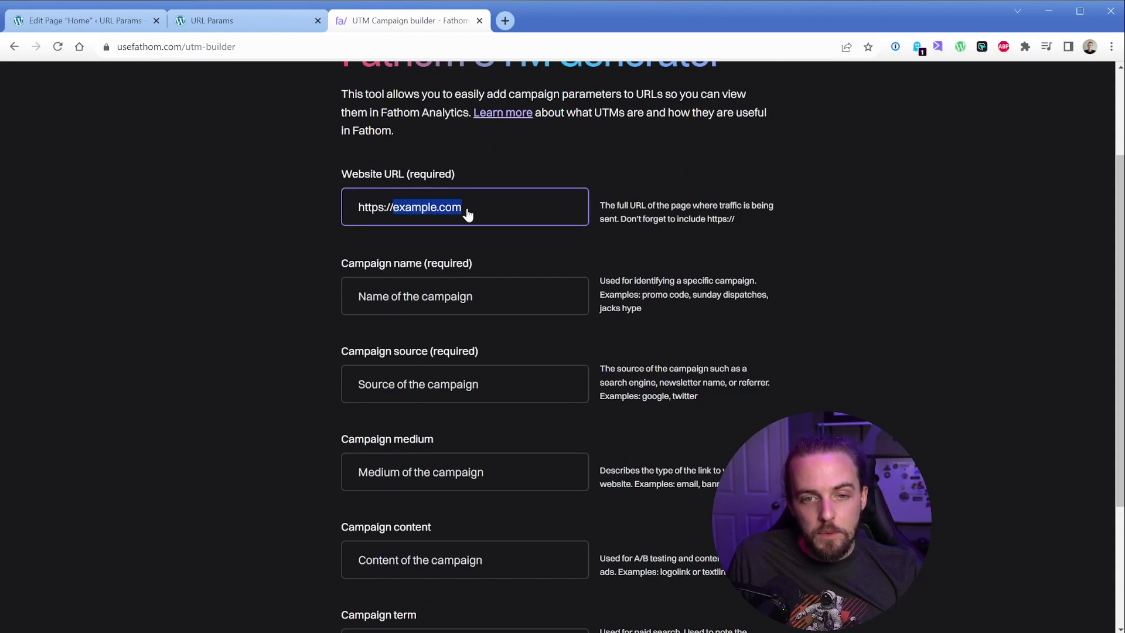
pyautogui.write('yoursite.com')
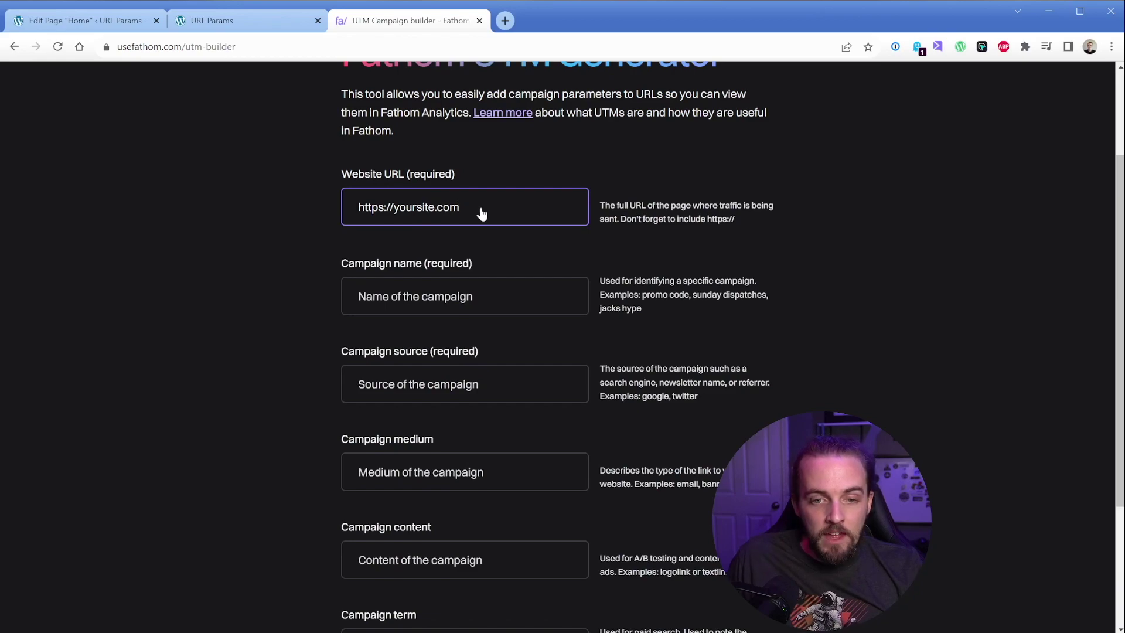
# Enter campaign name newsletter and source buttton-link, then select the generated URL
pyautogui.click(467, 299)
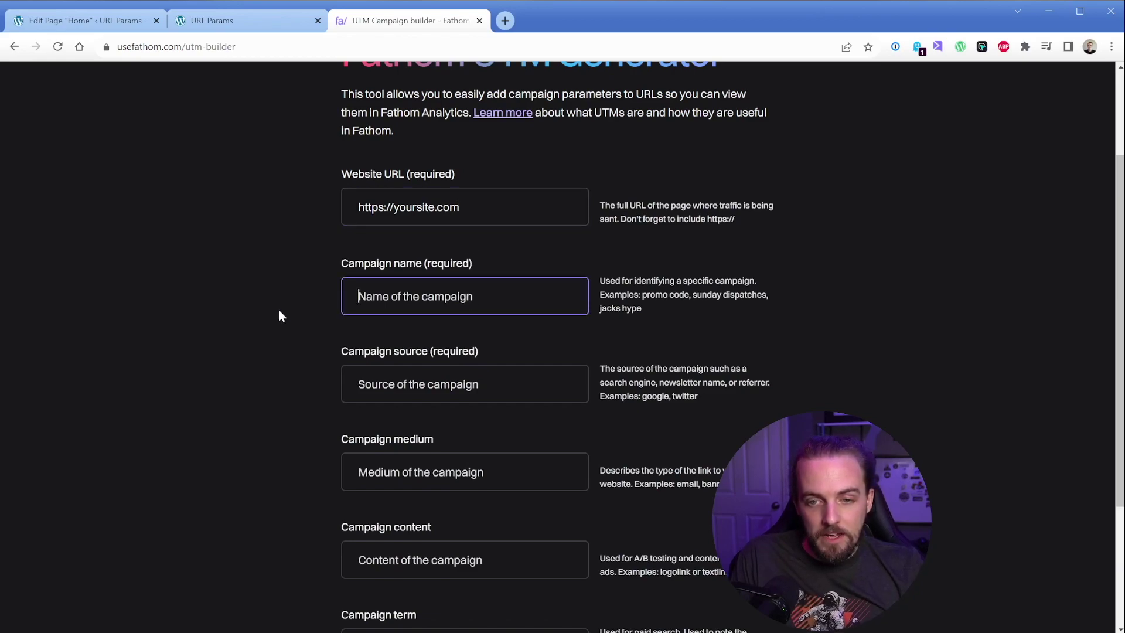
pyautogui.write('newsletter')
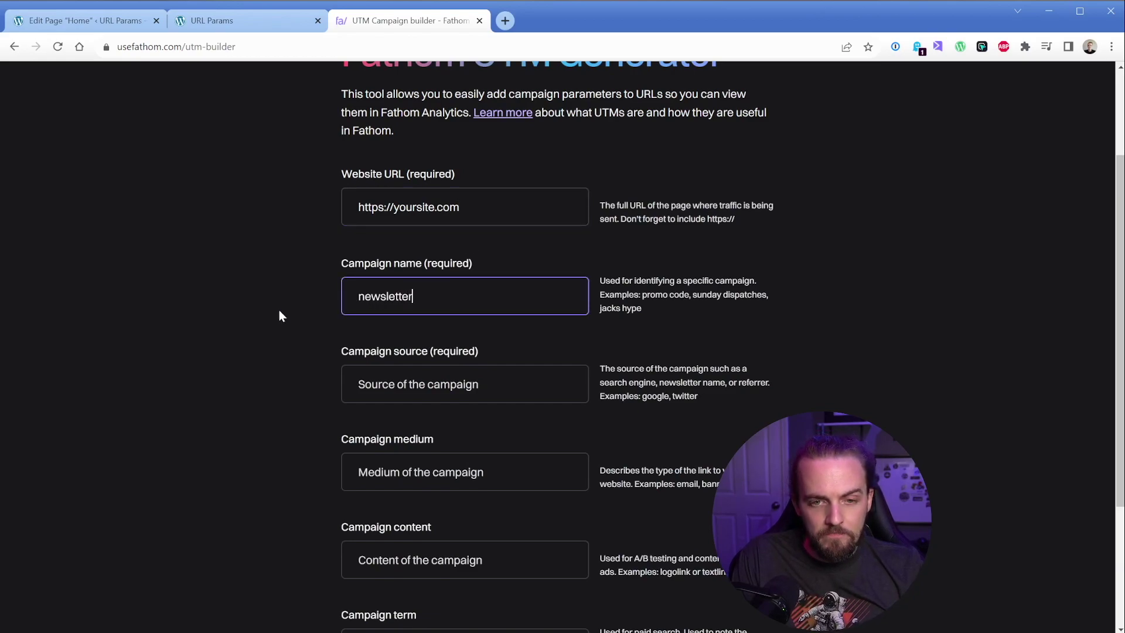
pyautogui.press('Tab')
pyautogui.scroll(-1, 277, 309)
pyautogui.write('buttton-link')
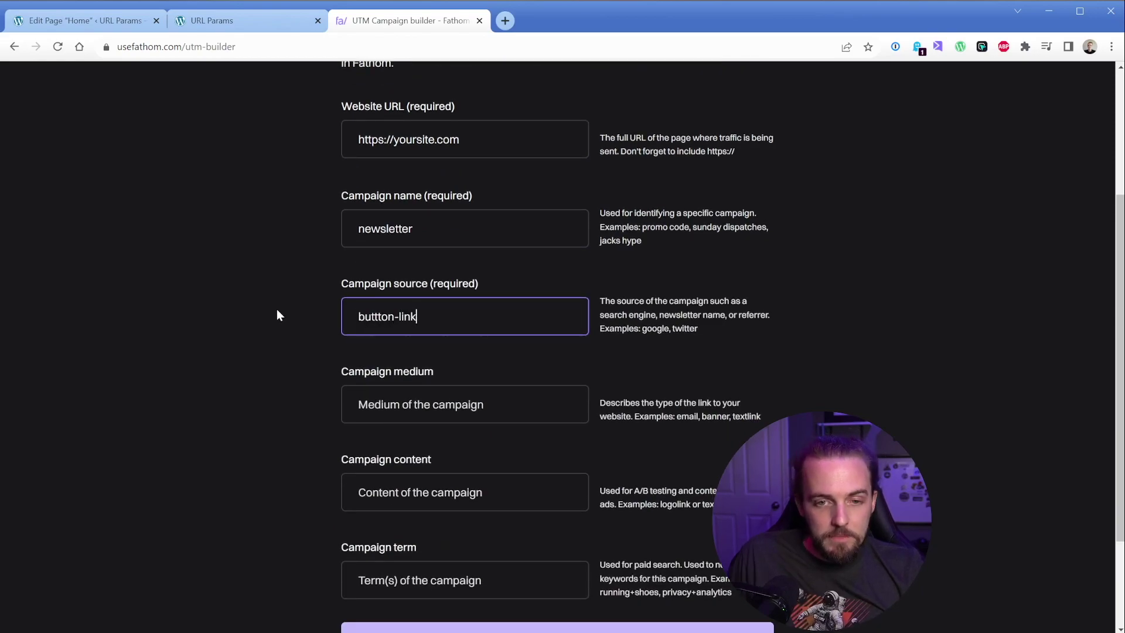
pyautogui.scroll(-2, 276, 311)
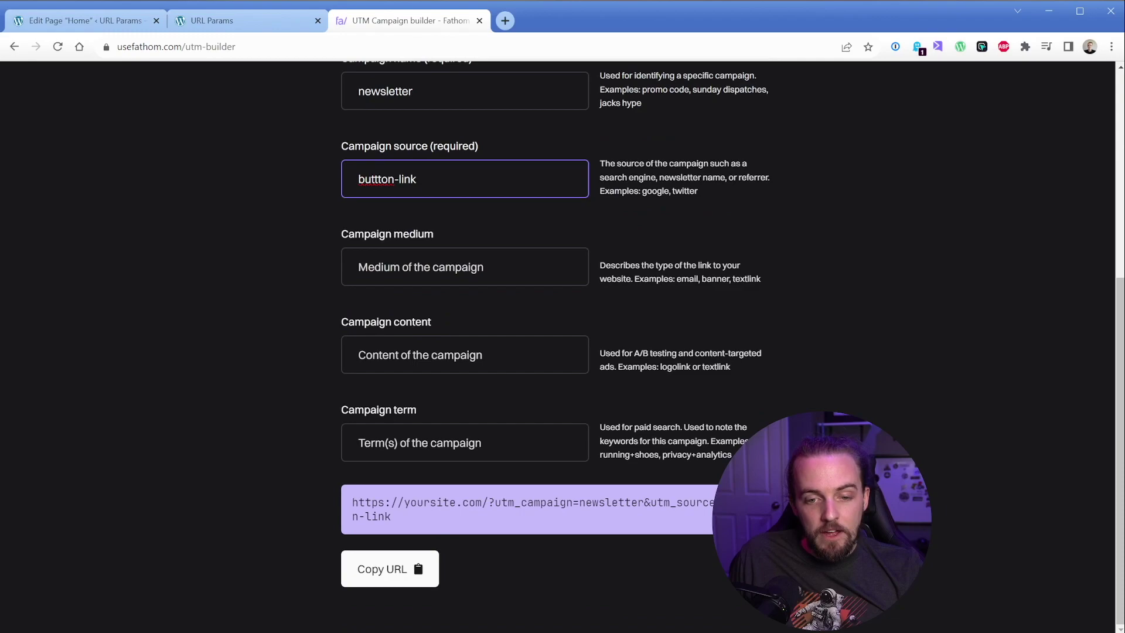
pyautogui.click(441, 518)
pyautogui.click(441, 517)
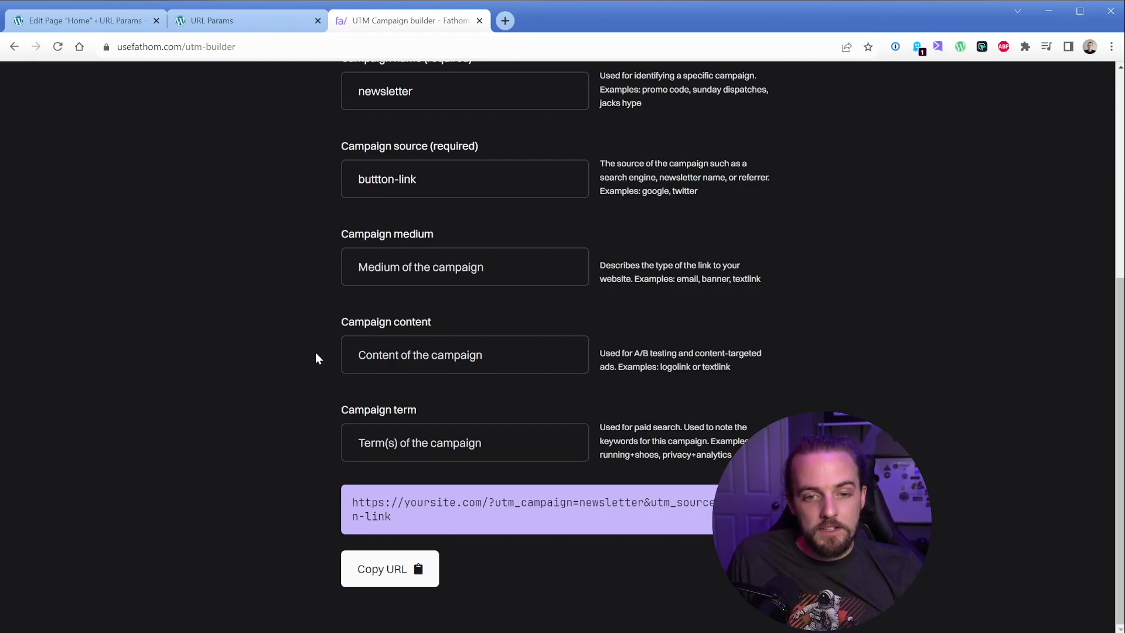
# Enable the Query String visibility control on the Google Ads container
pyautogui.click(130, 23)
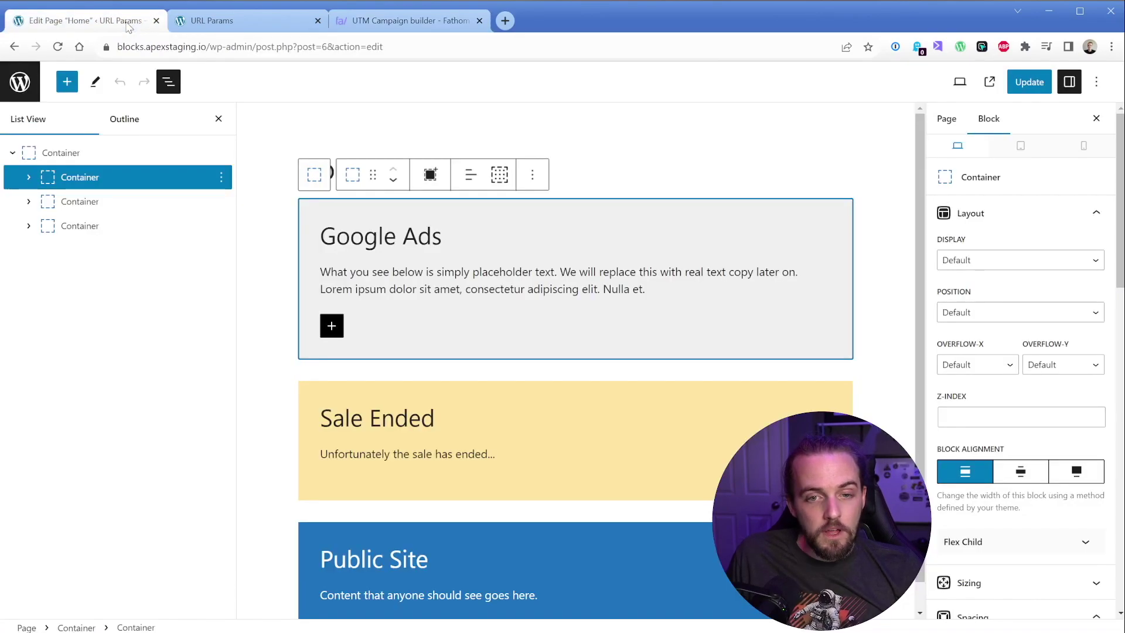
pyautogui.click(147, 182)
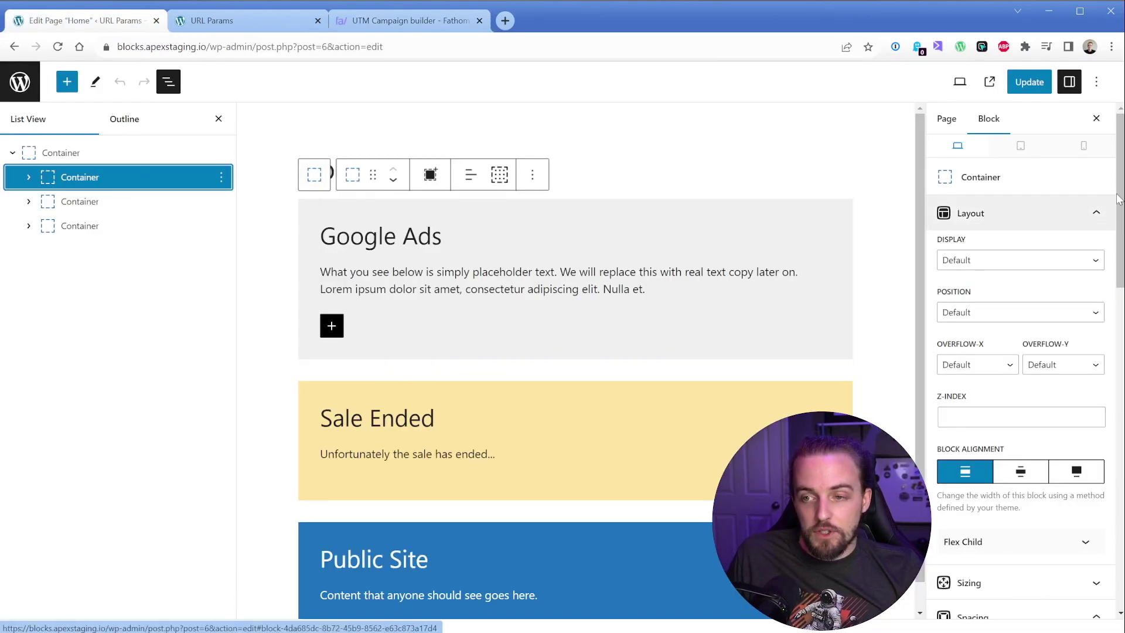
pyautogui.moveTo(1120, 202); pyautogui.dragTo(1121, 510)
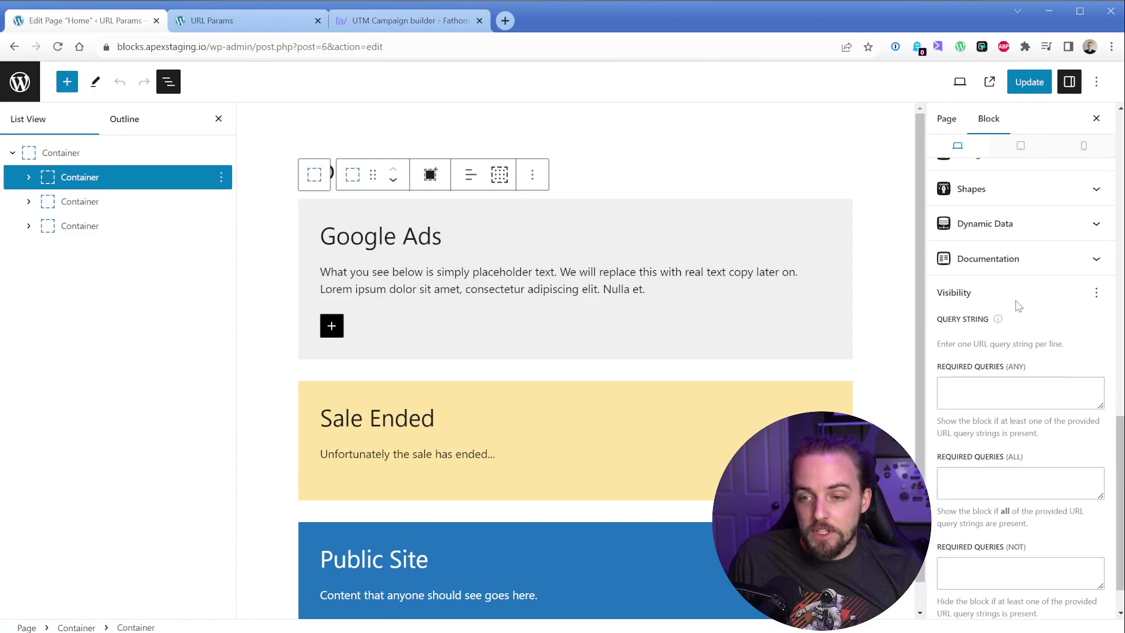
pyautogui.click(1096, 292)
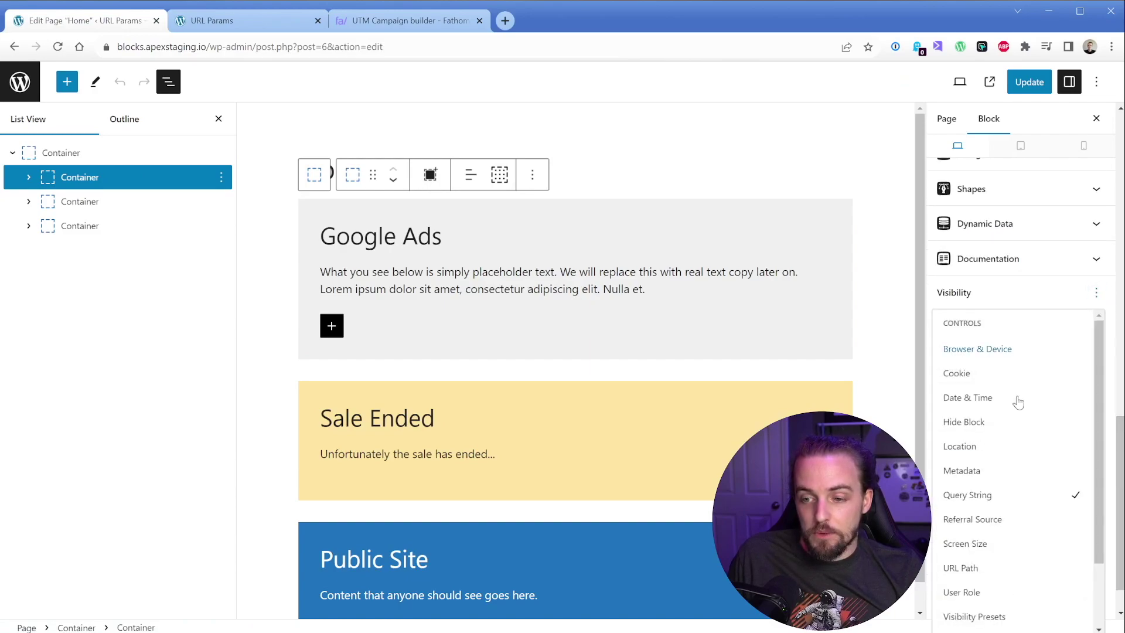
pyautogui.click(975, 503)
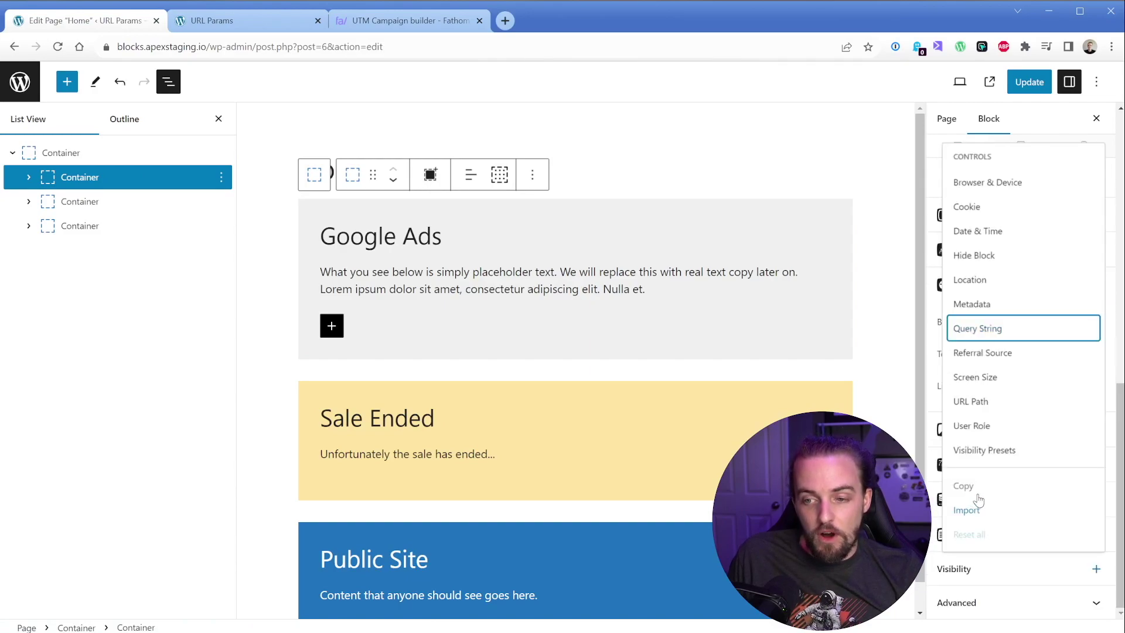
pyautogui.click(988, 336)
pyautogui.click(935, 304)
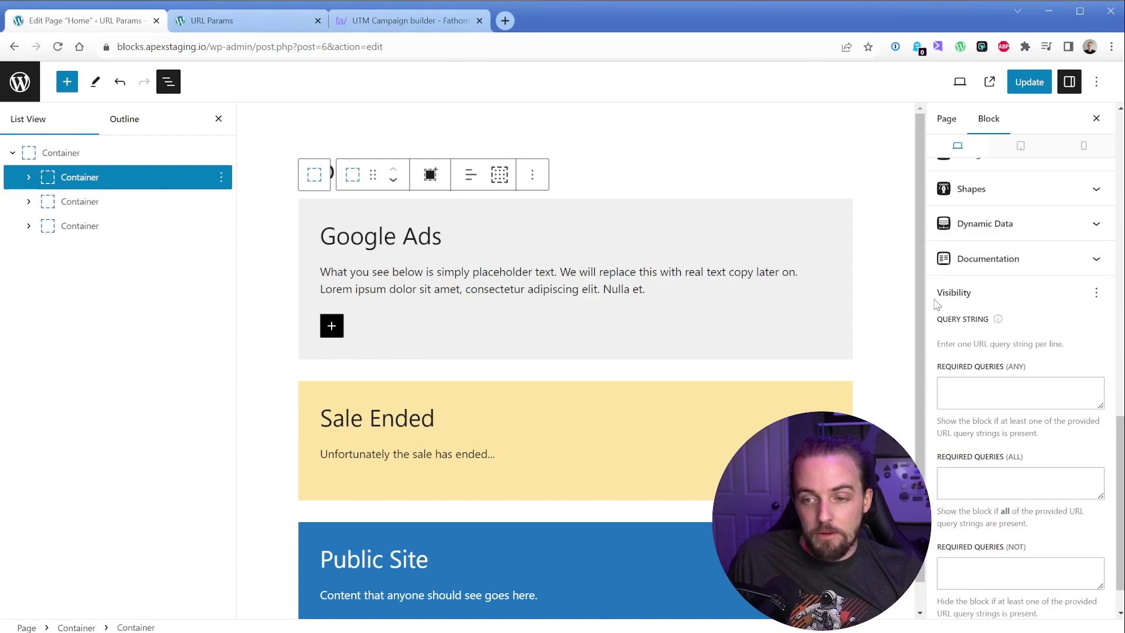
pyautogui.scroll(-1, 935, 305)
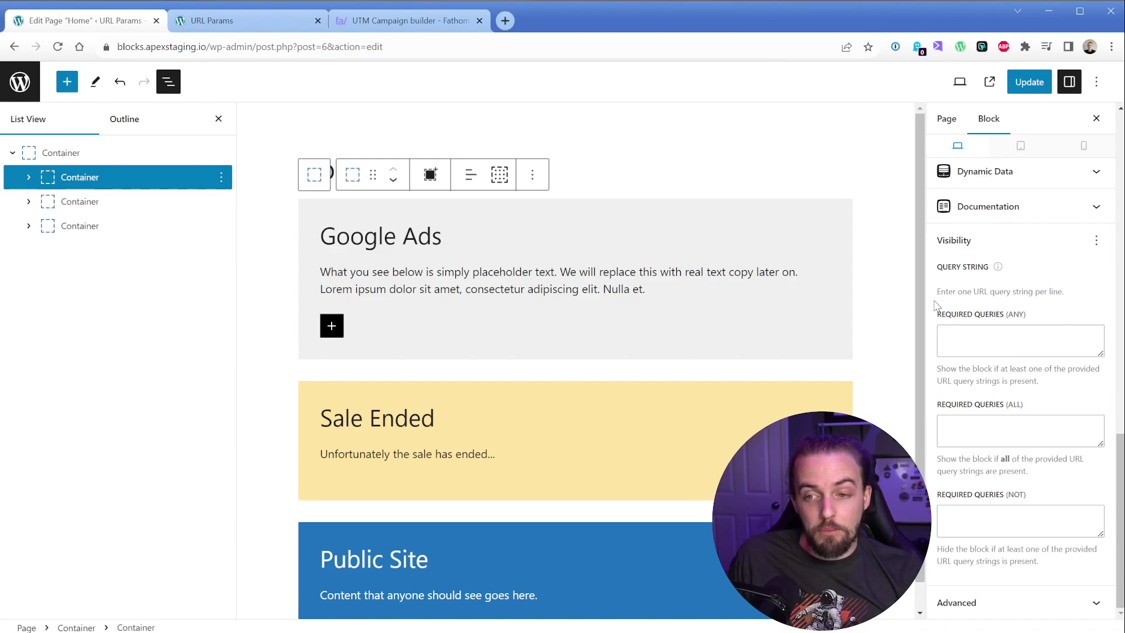
# Require source=google-ads in Required Queries (Any), update the page, and reload the live home page
pyautogui.click(943, 337)
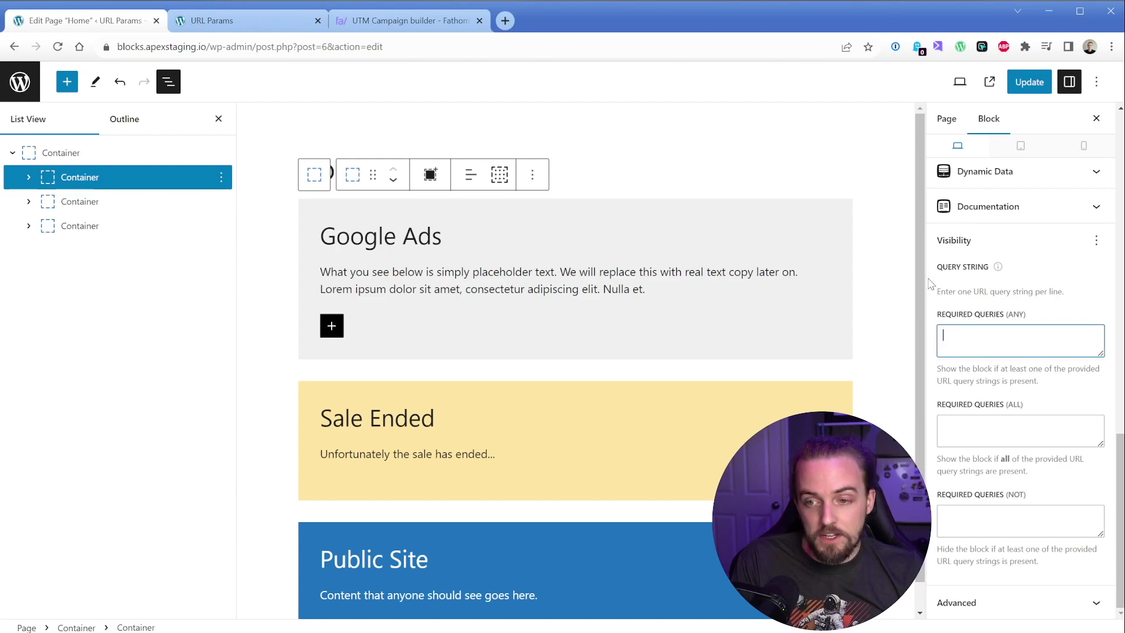
pyautogui.write('source=')
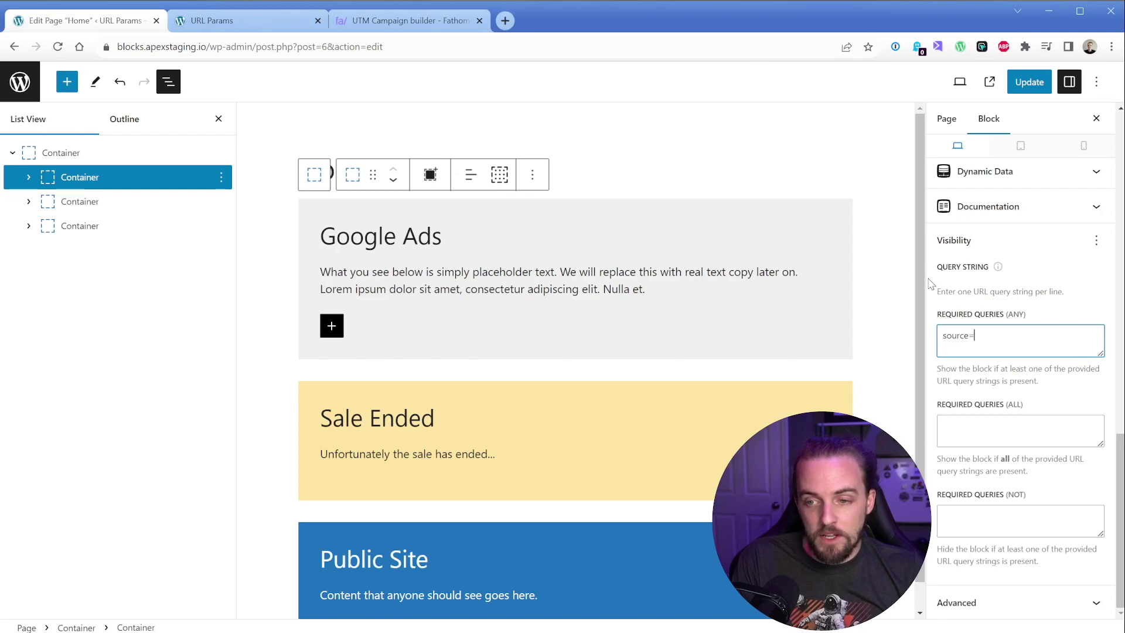
pyautogui.write('google-ads')
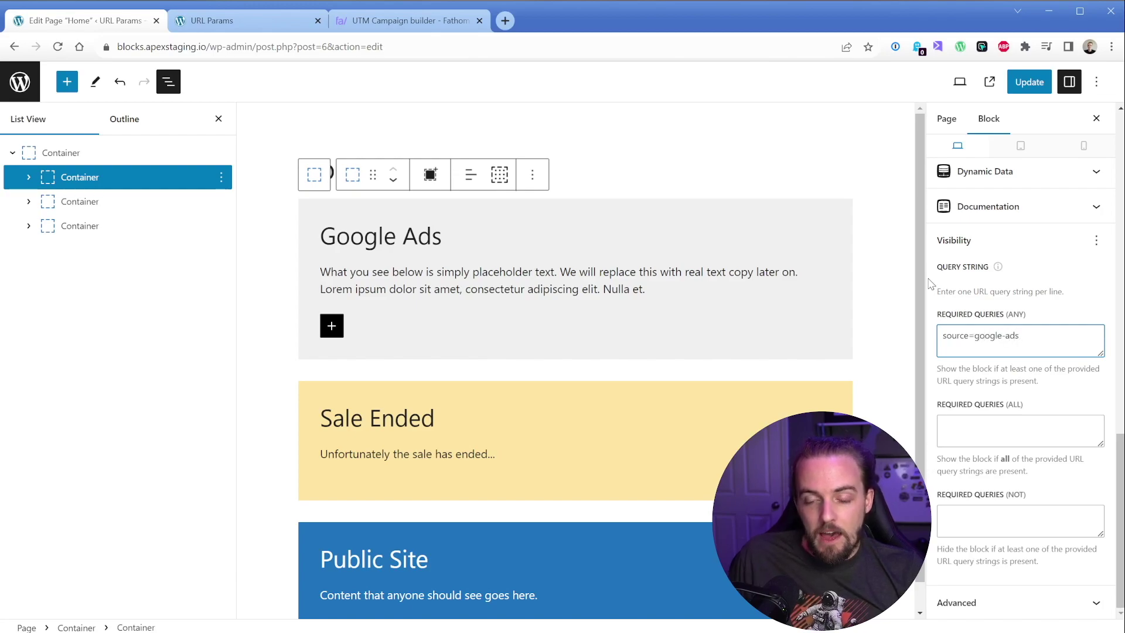
pyautogui.click(1029, 81)
pyautogui.click(246, 21)
pyautogui.press('F5')
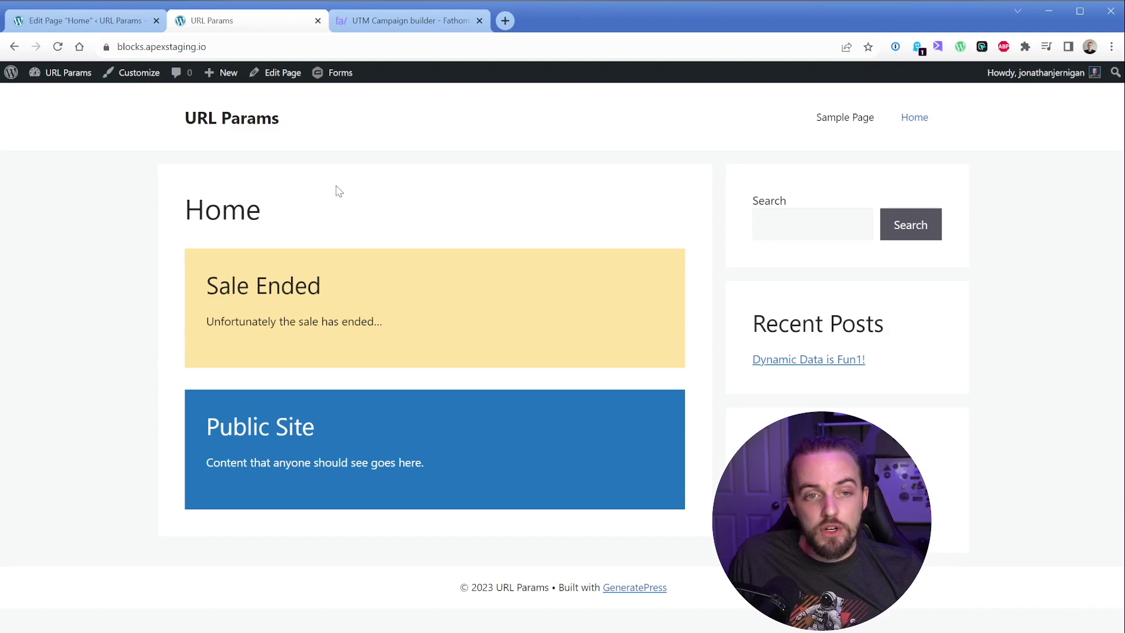
# Append /?source=google-ads to the home page address and load it
pyautogui.hotkey('ctrl', 'l')
pyautogui.press('End')
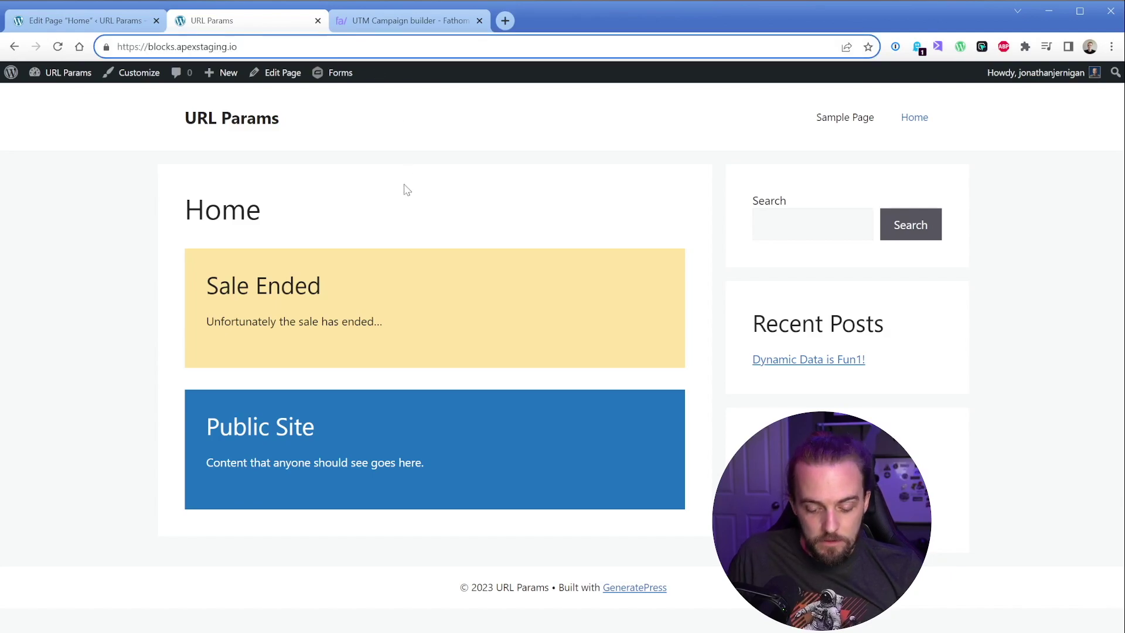
pyautogui.write('/?sou')
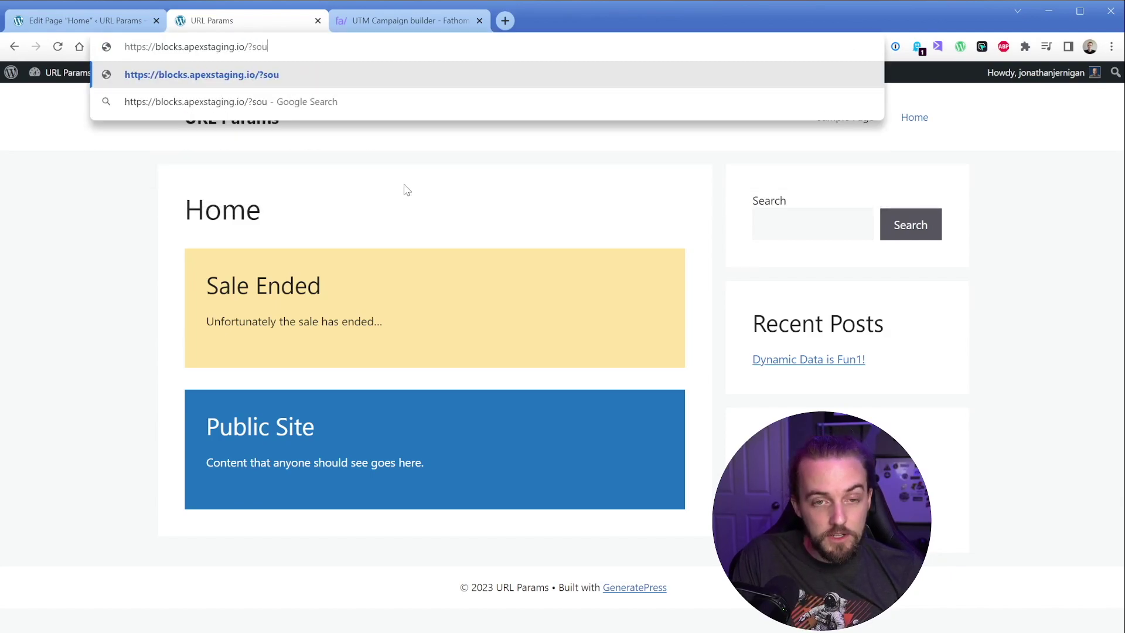
pyautogui.write('rce=google-ads')
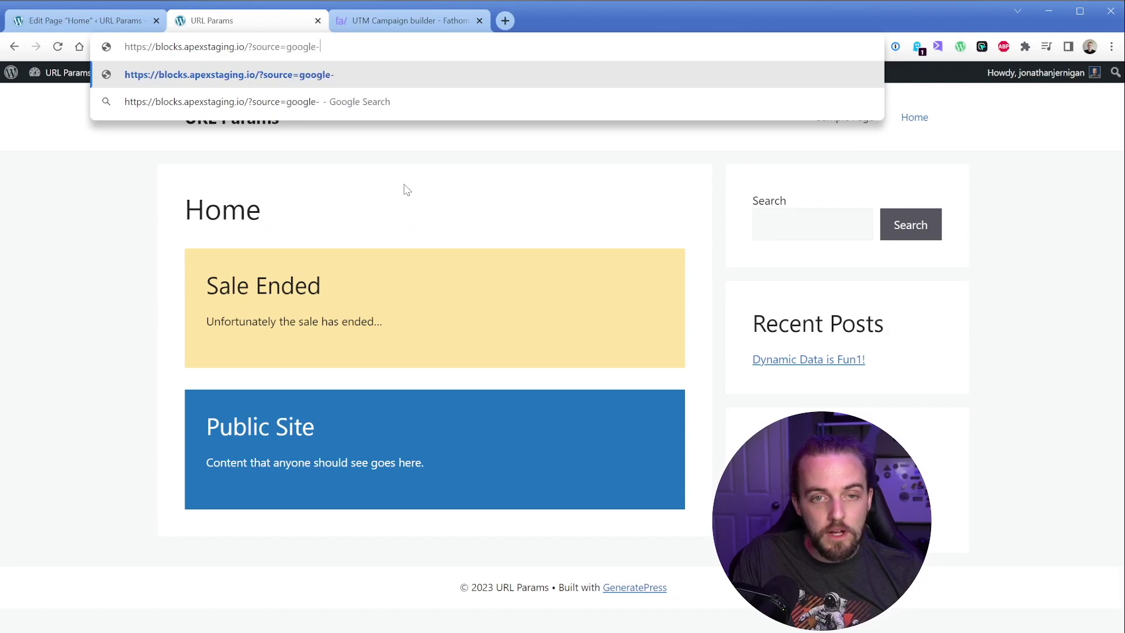
pyautogui.press('Return')
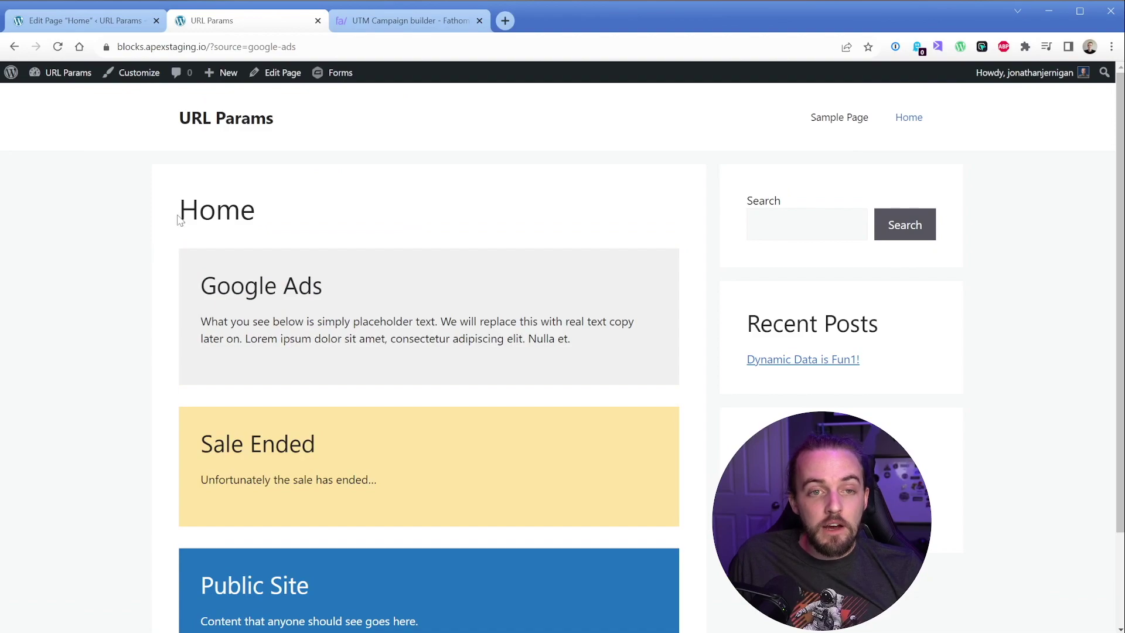
pyautogui.hotkey('ctrl', 'l')
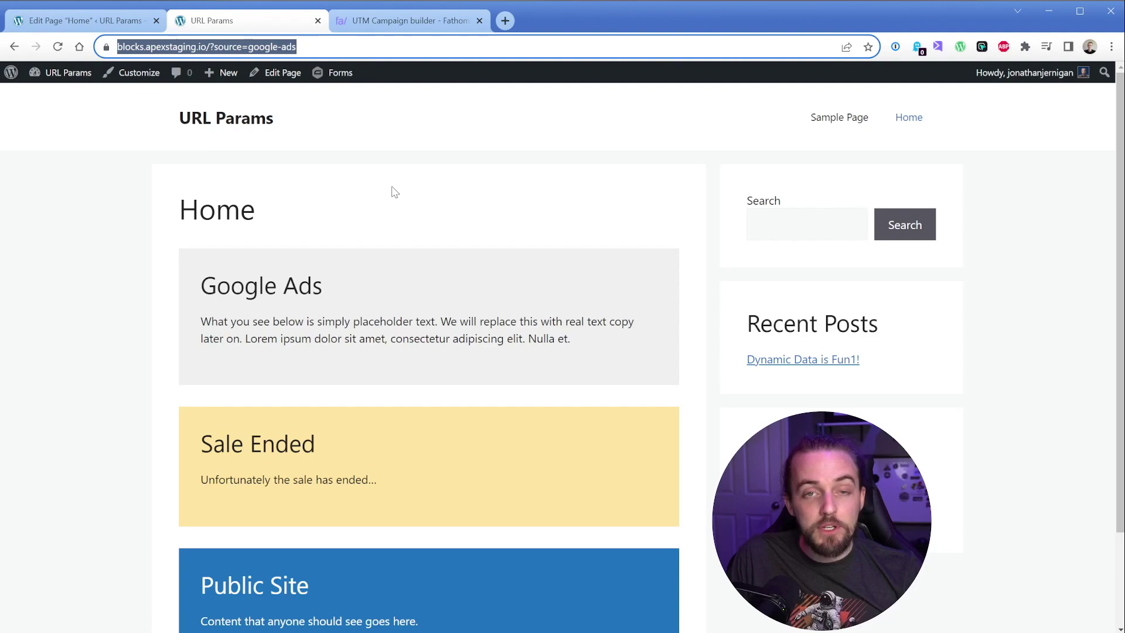
# Require sale=ended in the Sale Ended container's Required Queries (Any) and update the page
pyautogui.click(124, 20)
pyautogui.click(114, 205)
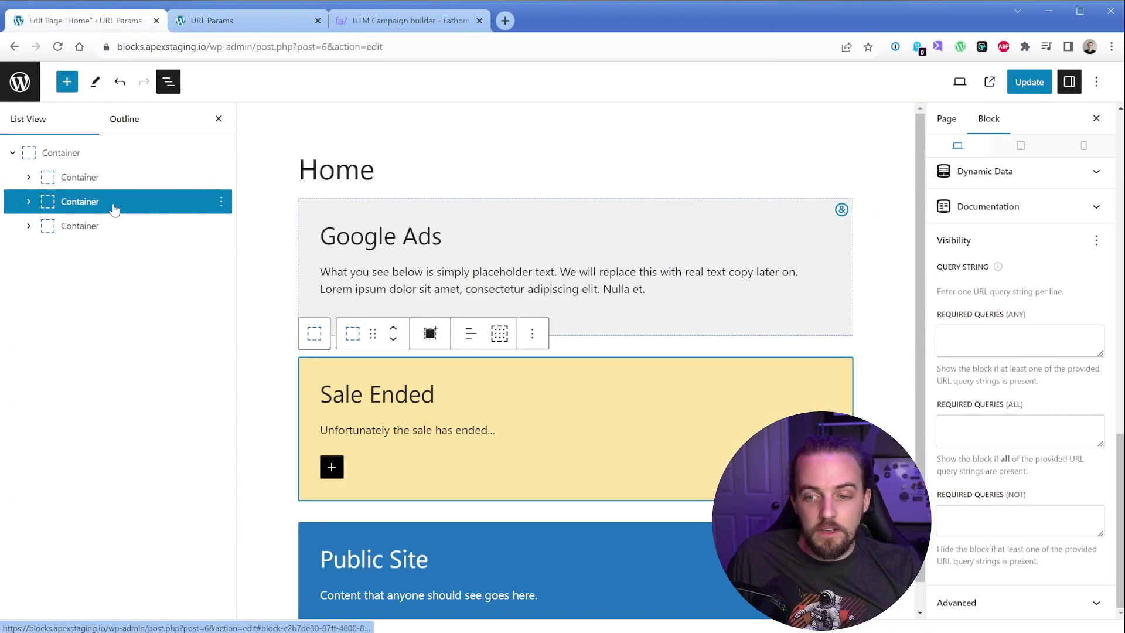
pyautogui.click(1019, 340)
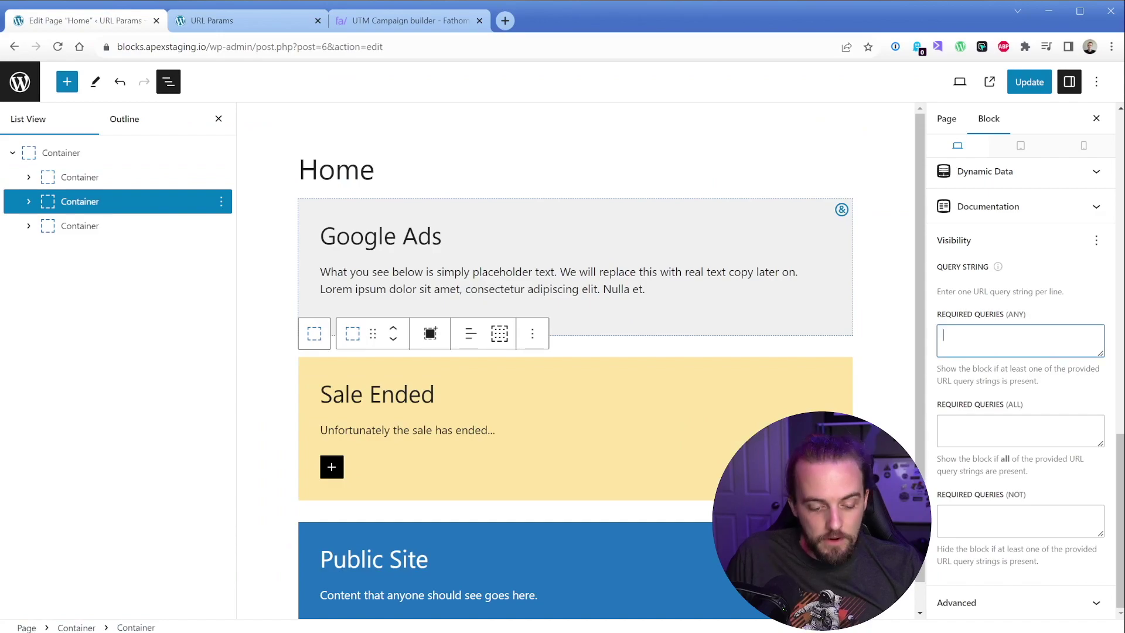
pyautogui.write('sale=ended')
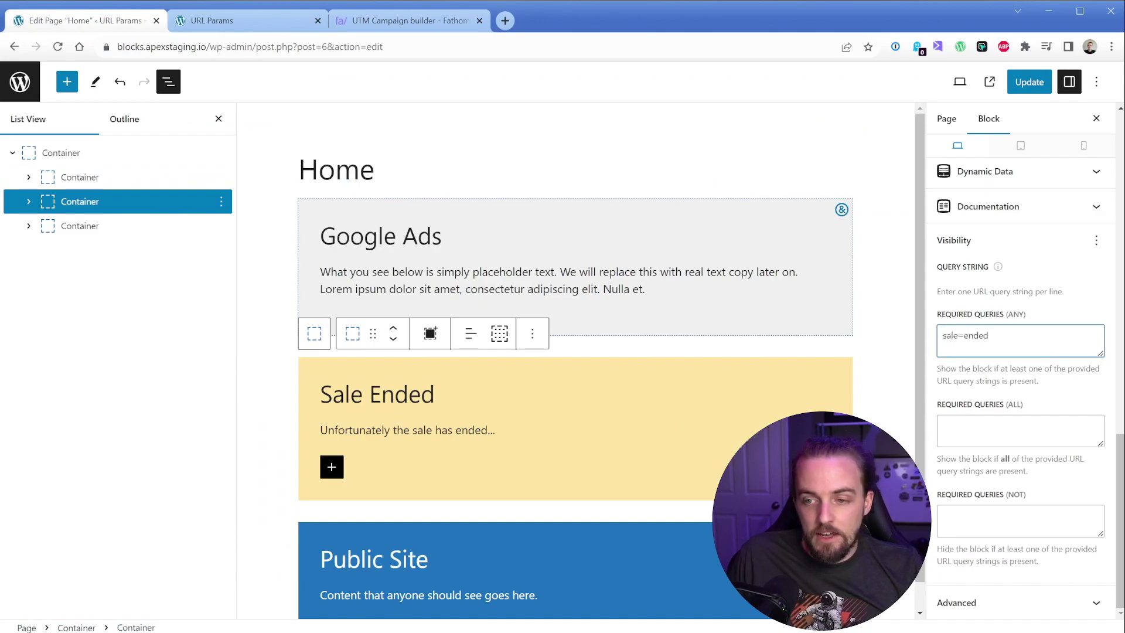
pyautogui.click(1029, 82)
# Reload the live home page, then load it with ?sale=ended in the address
pyautogui.click(305, 22)
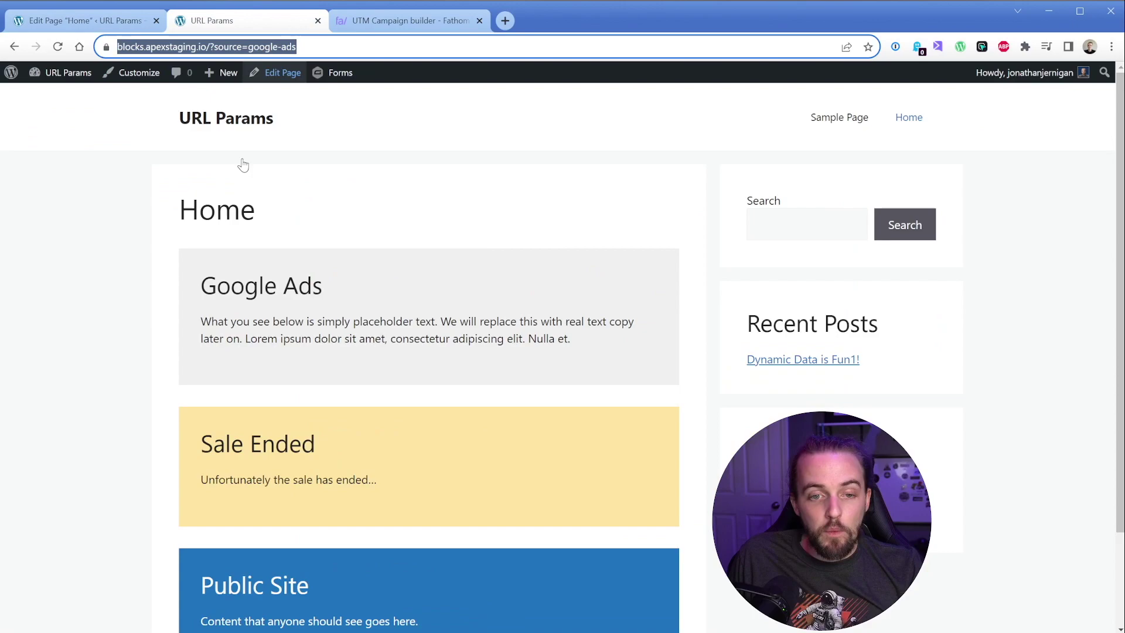
pyautogui.click(189, 400)
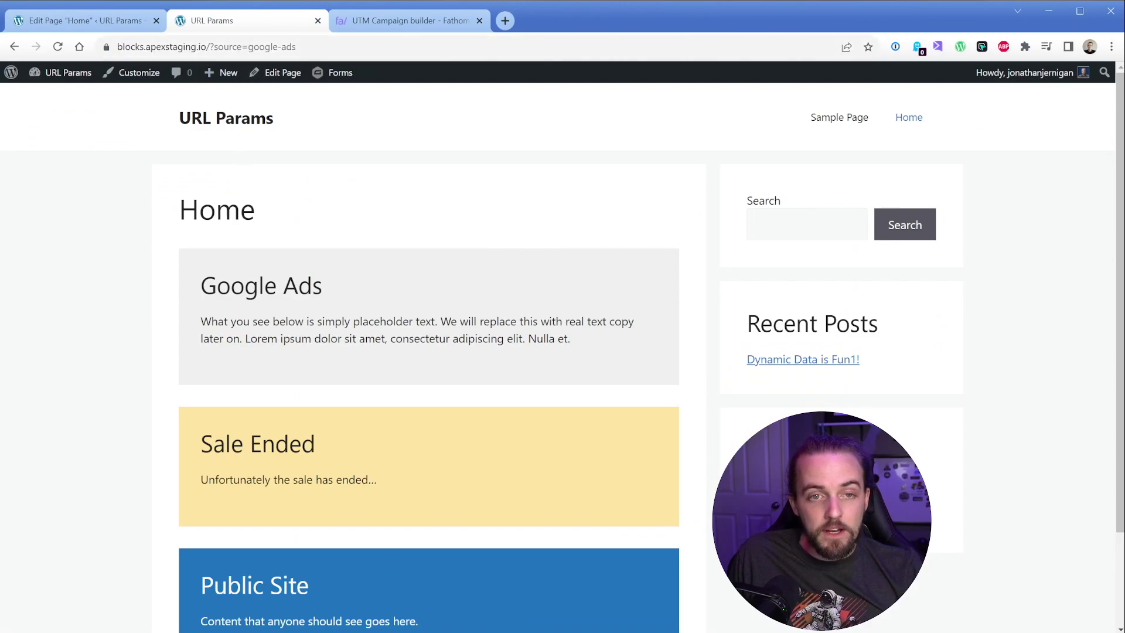
pyautogui.click(305, 47)
pyautogui.press('Return')
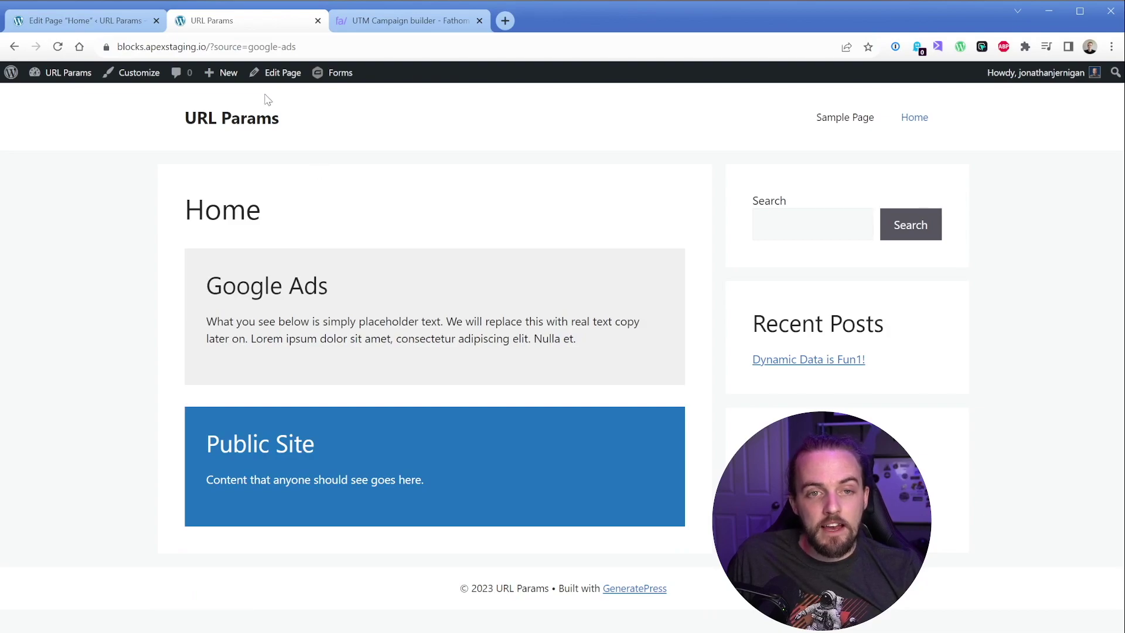
pyautogui.moveTo(328, 47); pyautogui.dragTo(252, 47)
pyautogui.write('sale')
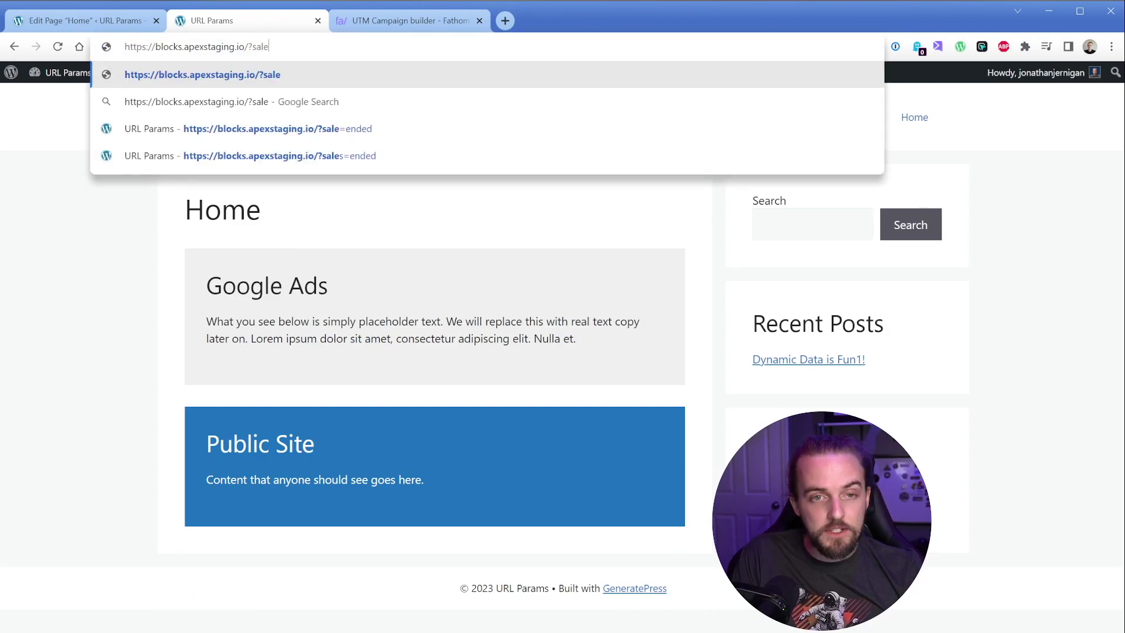
pyautogui.write('=ended')
pyautogui.press('Return')
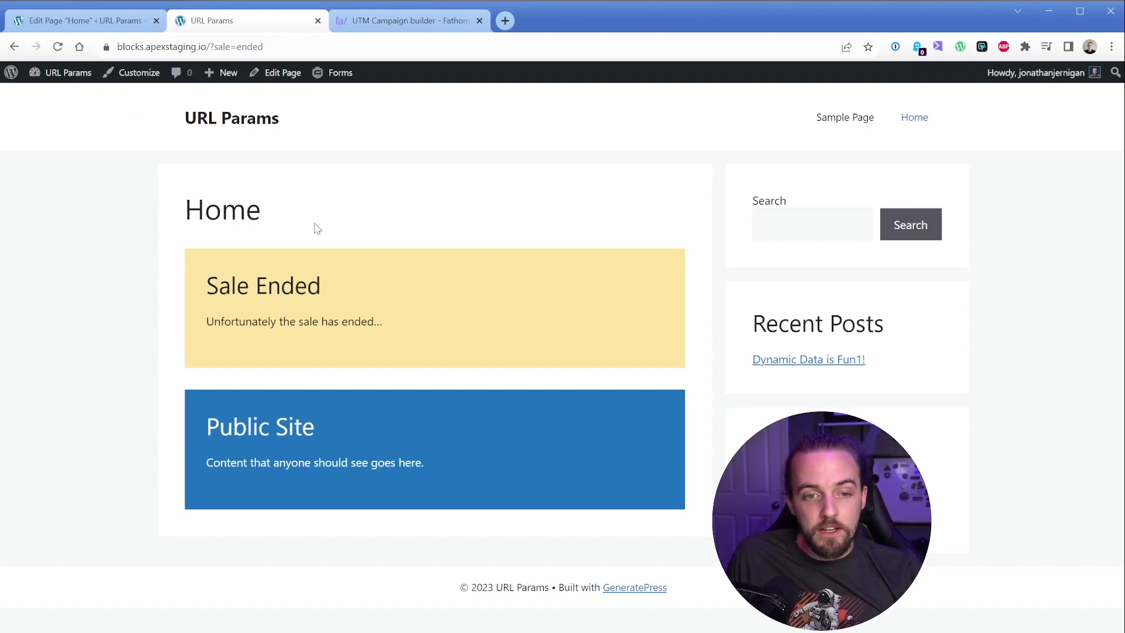
# Add source=google-ads and sale=ended as Required Queries (Not) on the Public Site container, then update
pyautogui.click(123, 23)
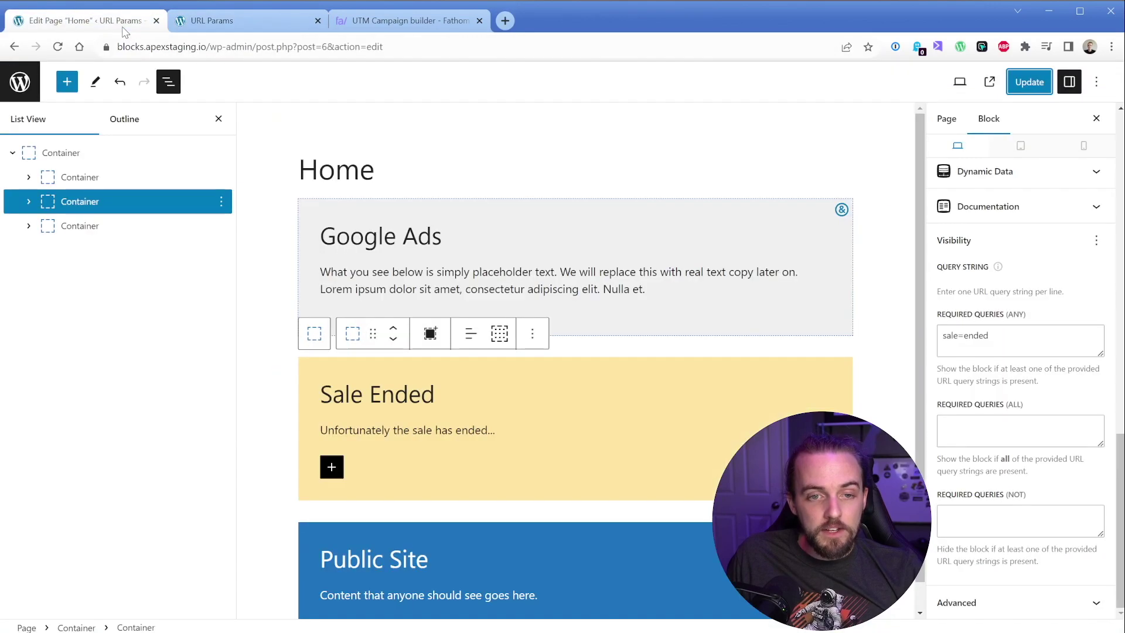
pyautogui.click(80, 227)
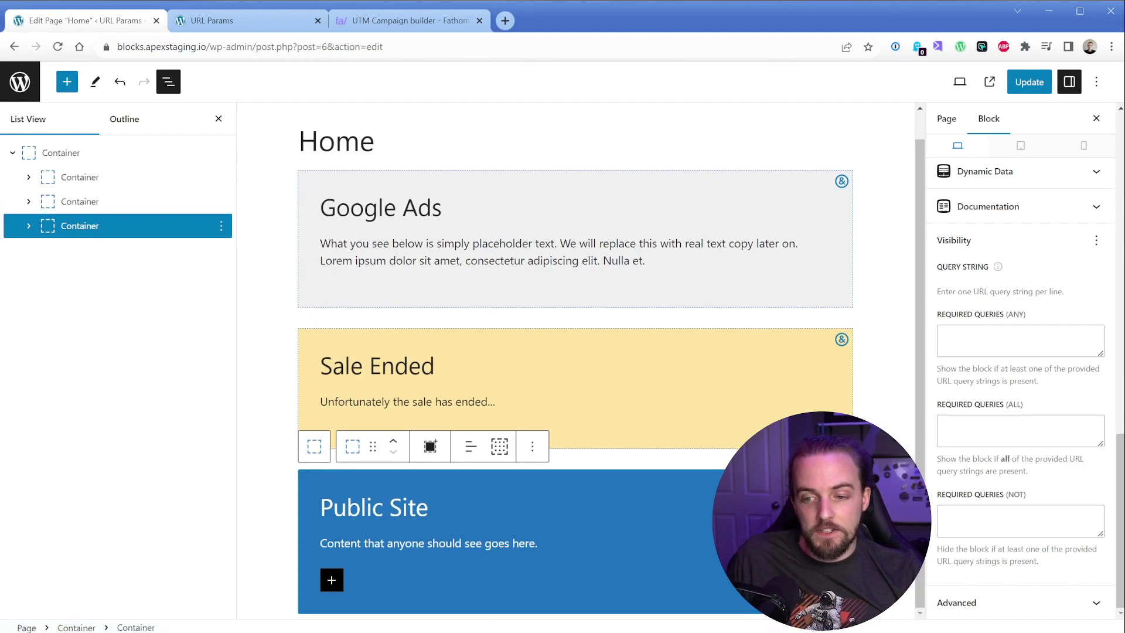
pyautogui.click(944, 509)
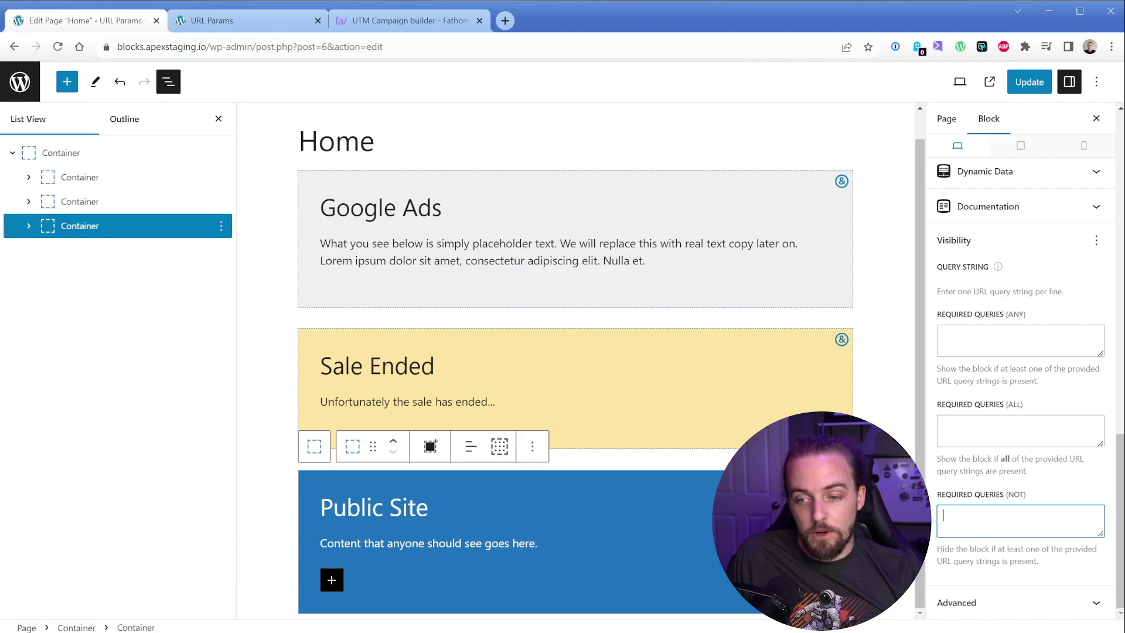
pyautogui.write('source=')
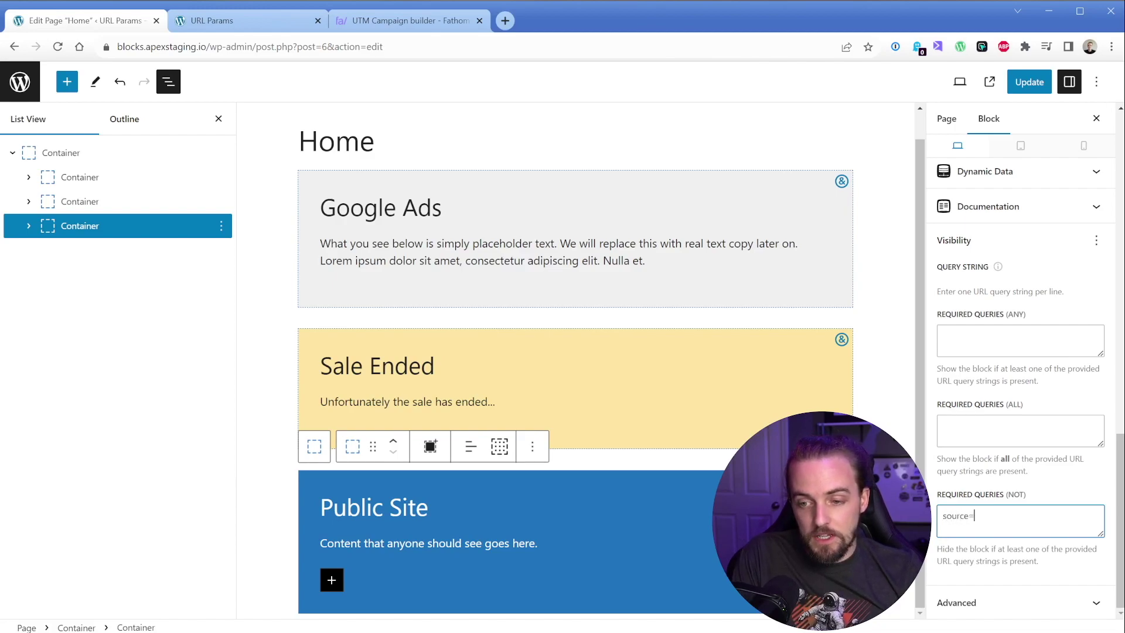
pyautogui.write('google-ad')
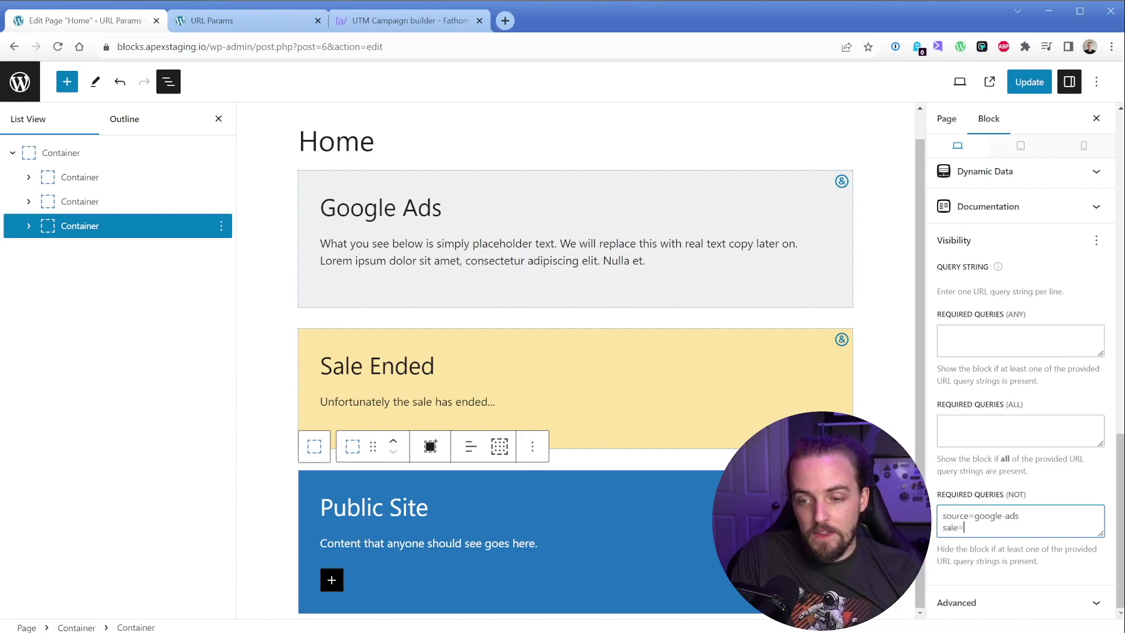
pyautogui.write('s')
pyautogui.press('Return')
pyautogui.write('sale=ended')
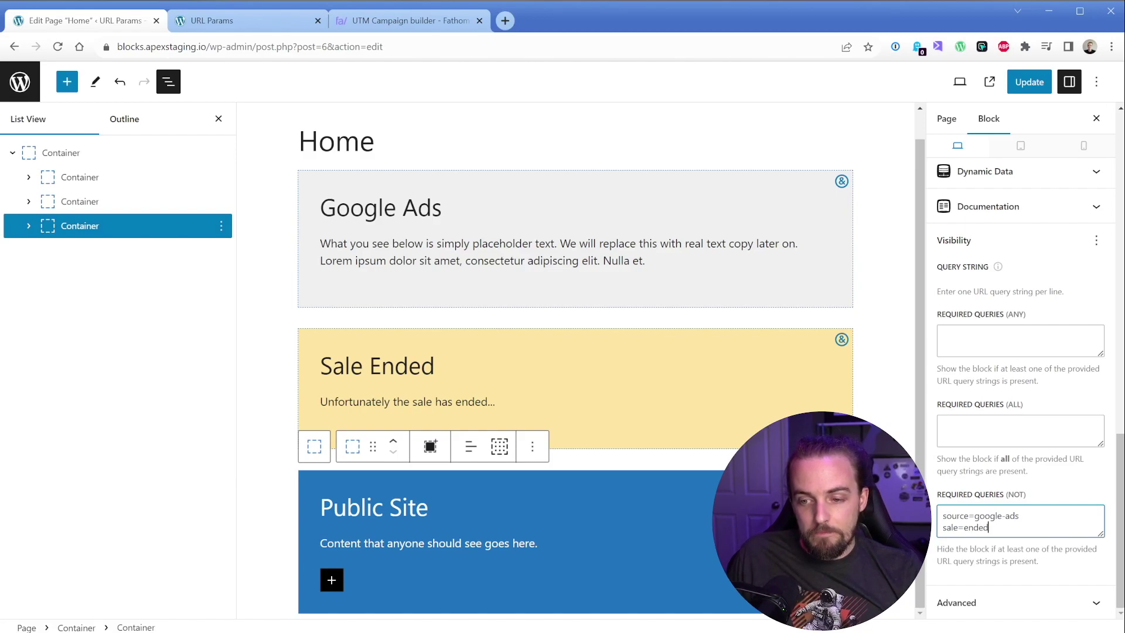
pyautogui.tripleClick(988, 560)
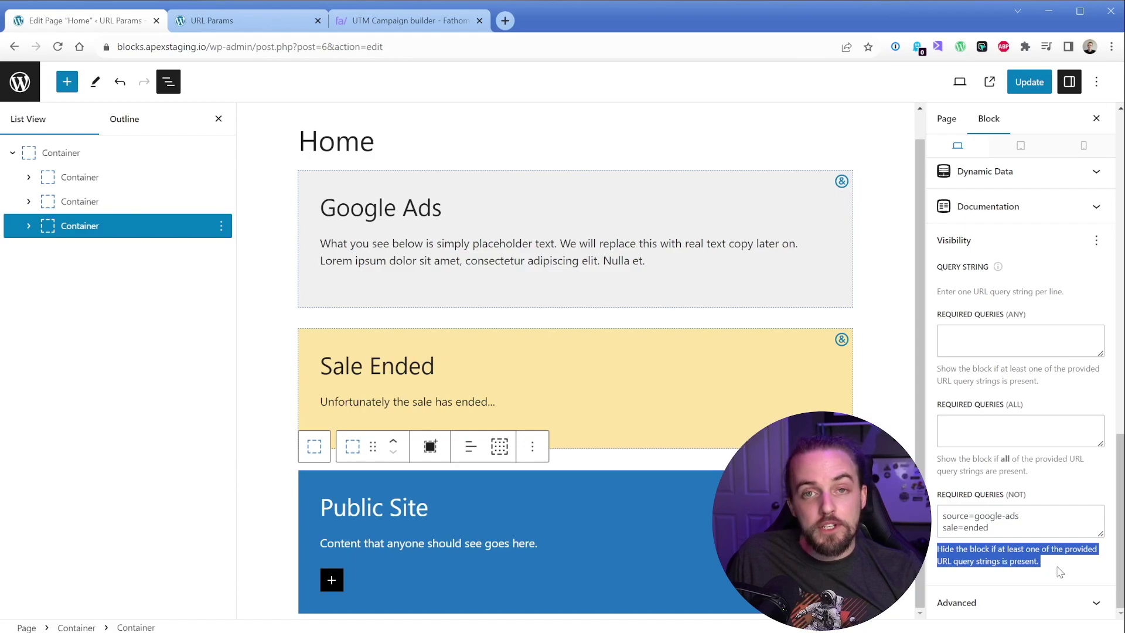
pyautogui.click(1029, 81)
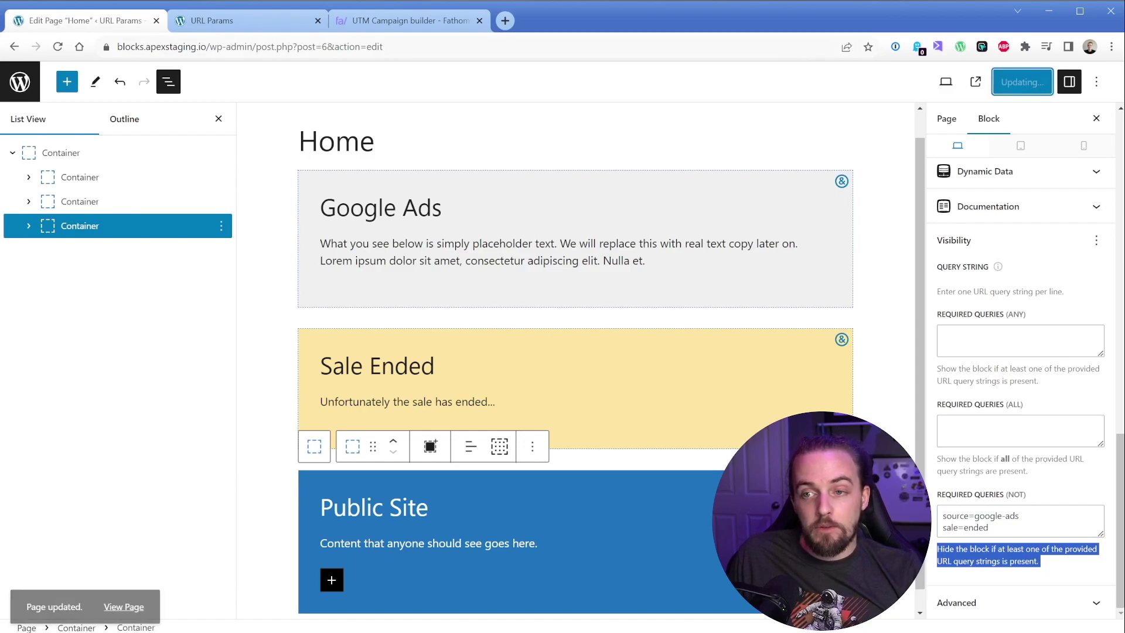
# Remove sale=ended from the live page address and reload the plain home page
pyautogui.click(258, 23)
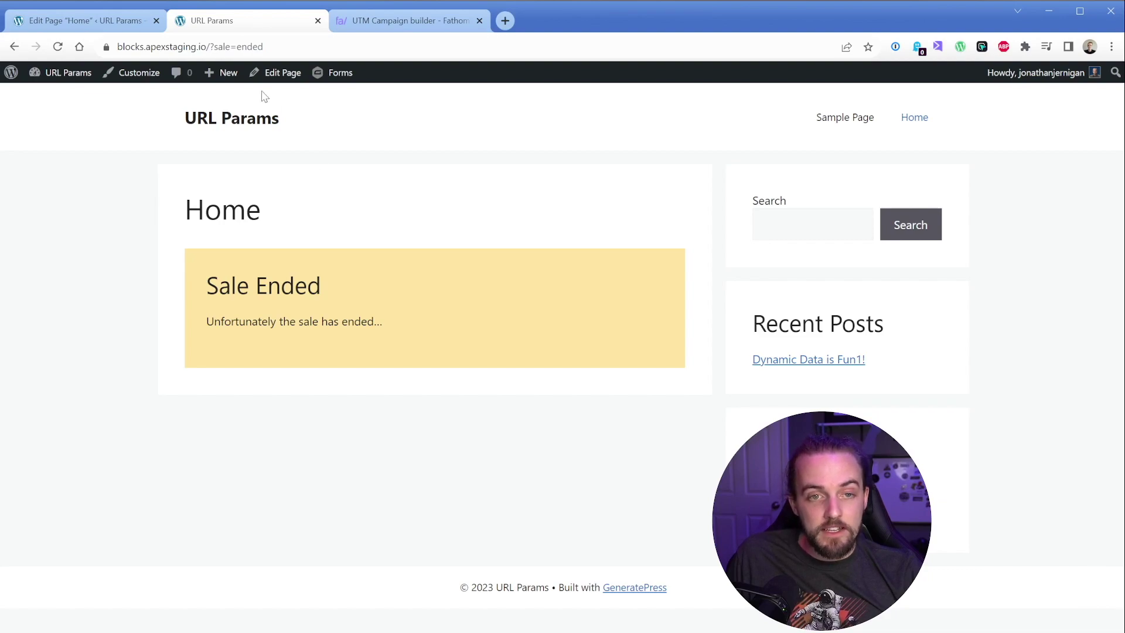
pyautogui.moveTo(248, 46); pyautogui.dragTo(294, 47)
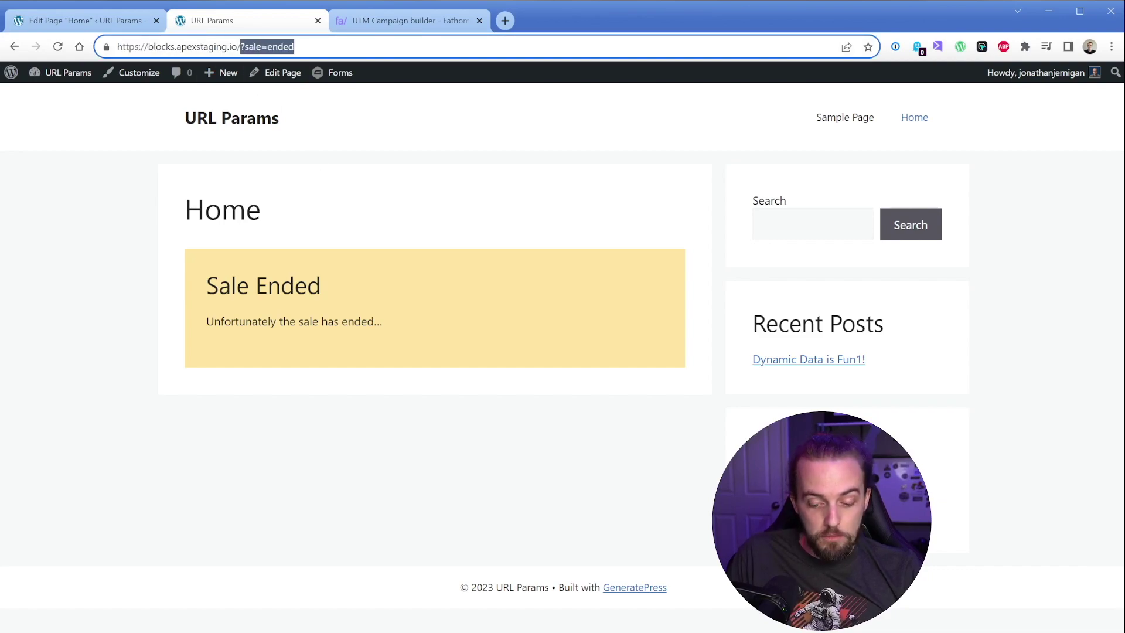
pyautogui.press('BackSpace')
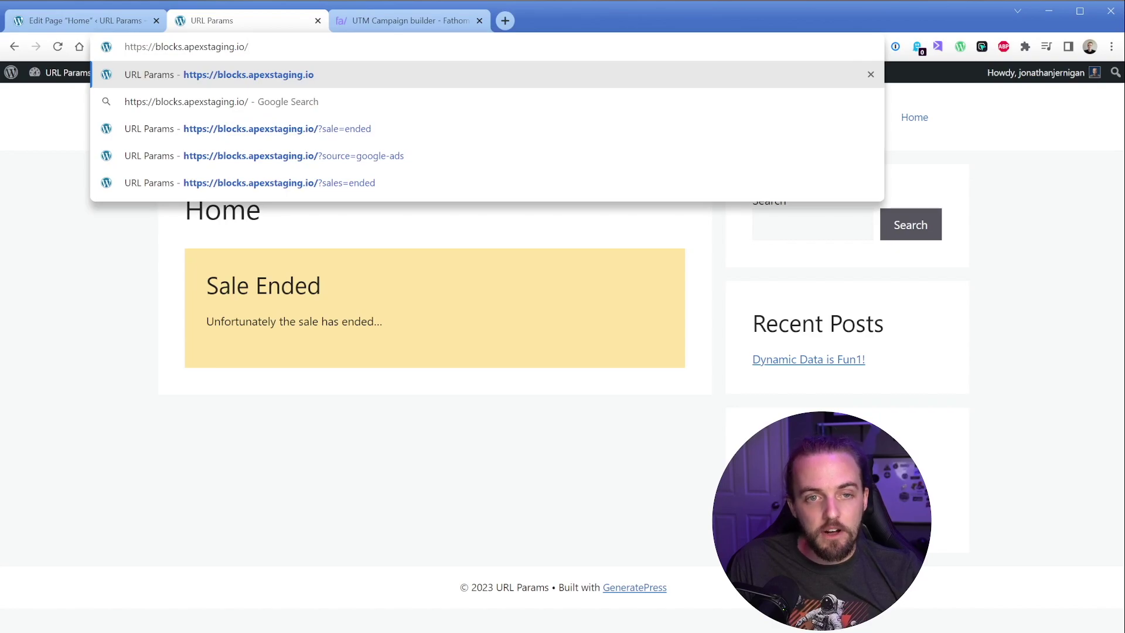
pyautogui.press('Return')
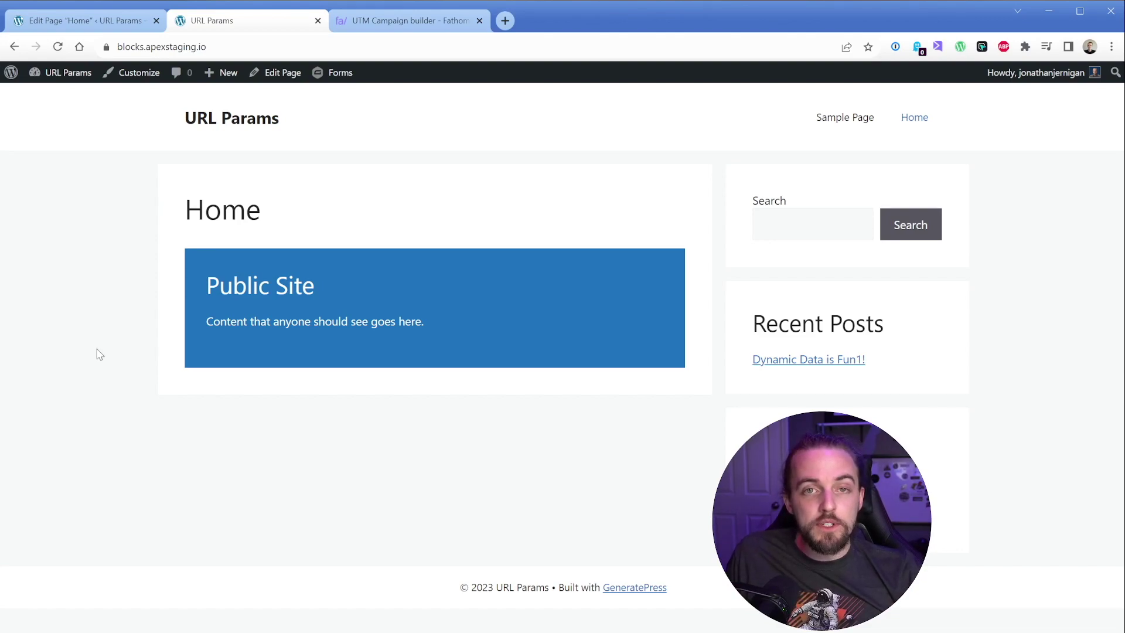
# Under Forms, edit the Contact form and open Settings > Confirmations > Default Confirmation
pyautogui.click(111, 27)
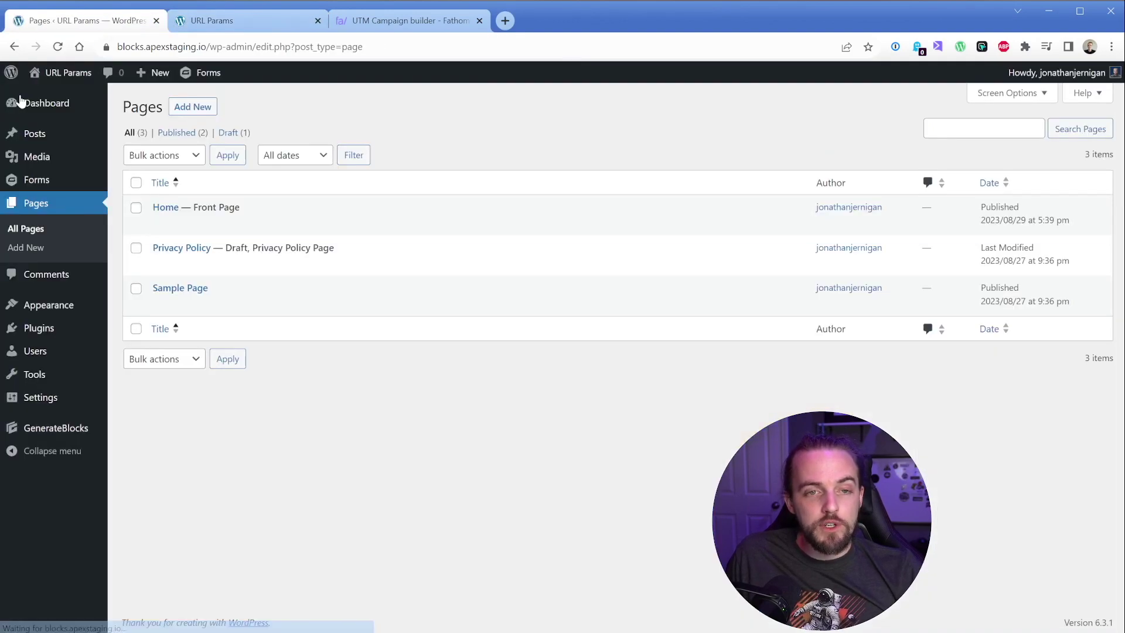
pyautogui.click(42, 179)
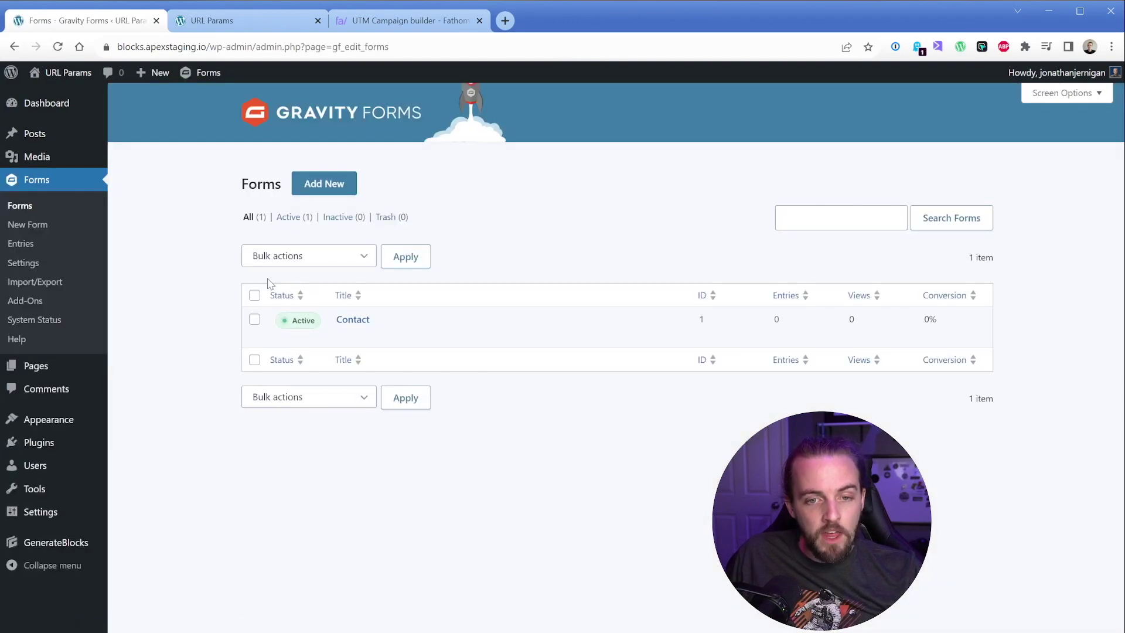
pyautogui.click(343, 336)
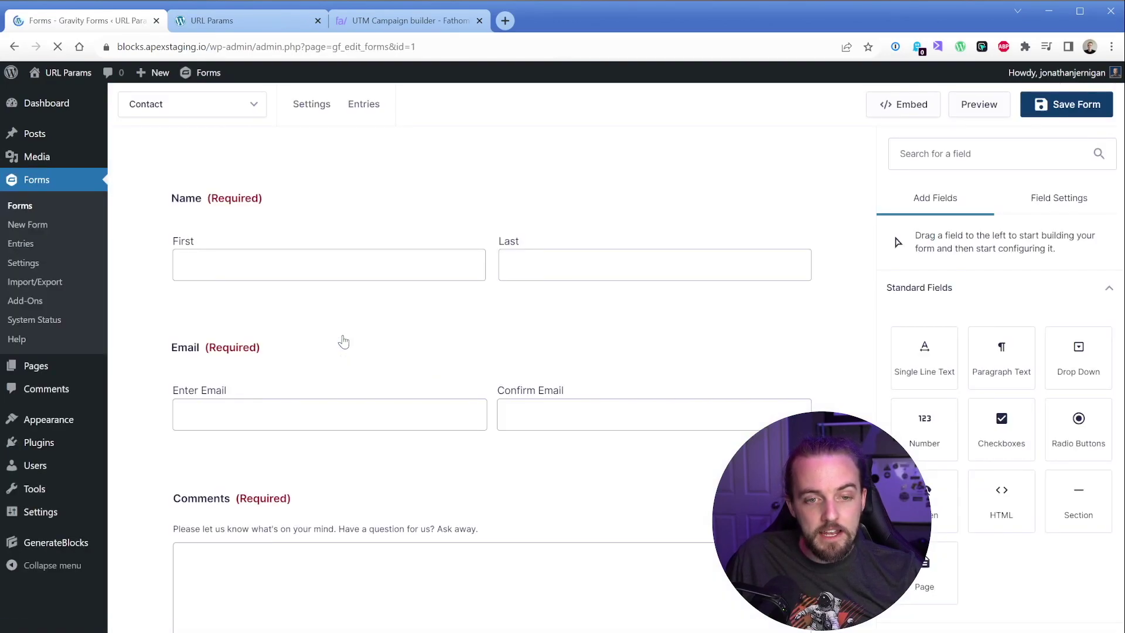
pyautogui.moveTo(312, 105)
pyautogui.click(326, 173)
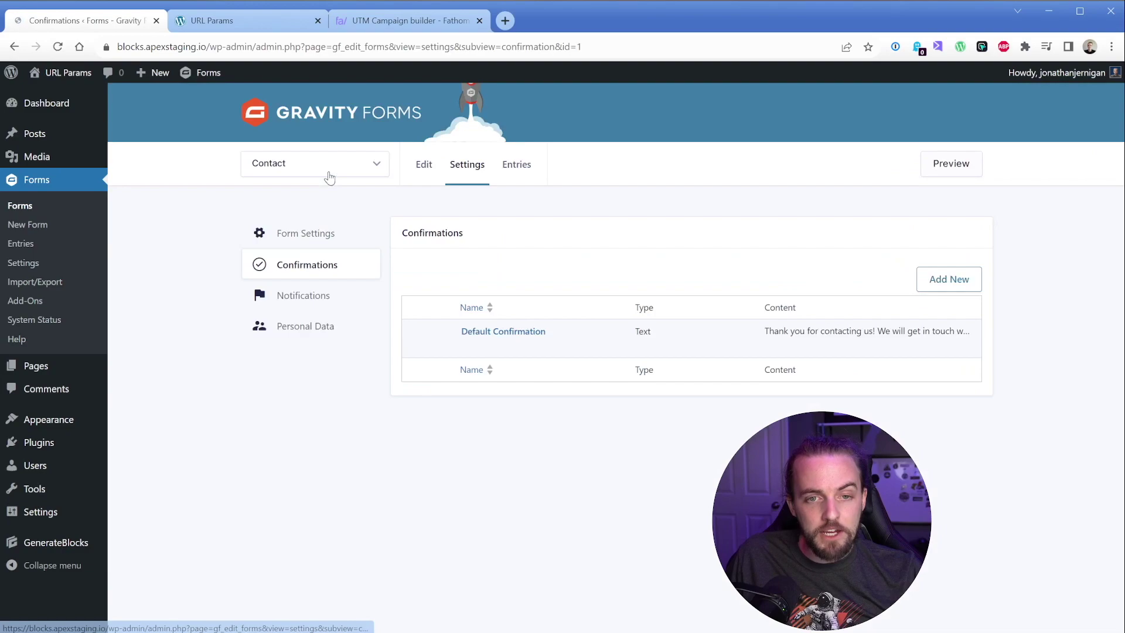
pyautogui.click(470, 346)
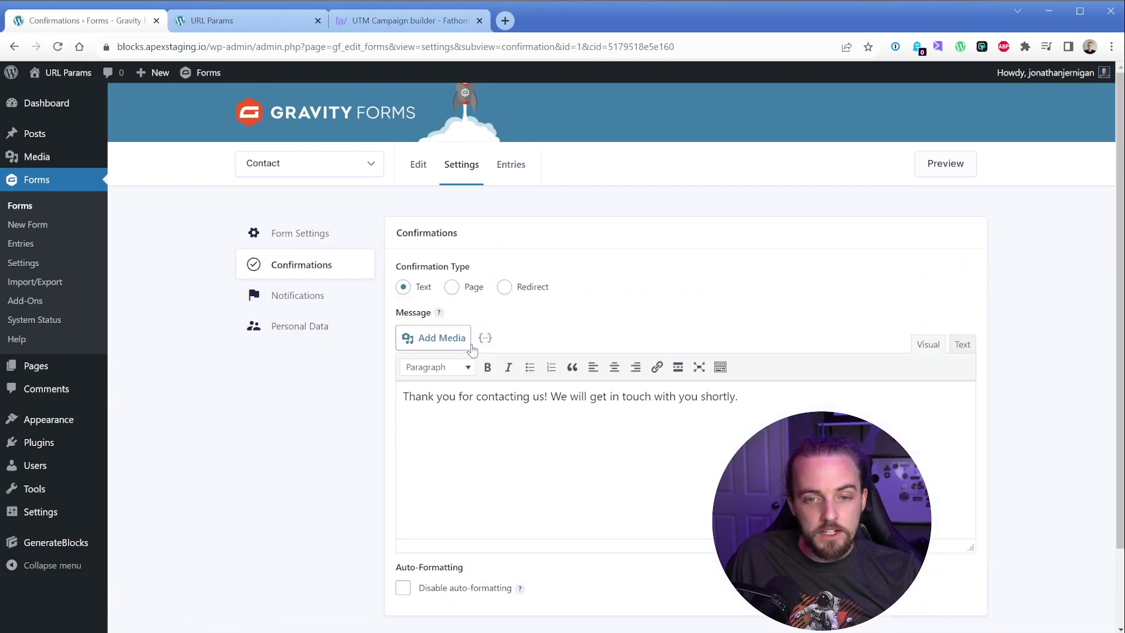
pyautogui.click(508, 288)
pyautogui.click(422, 344)
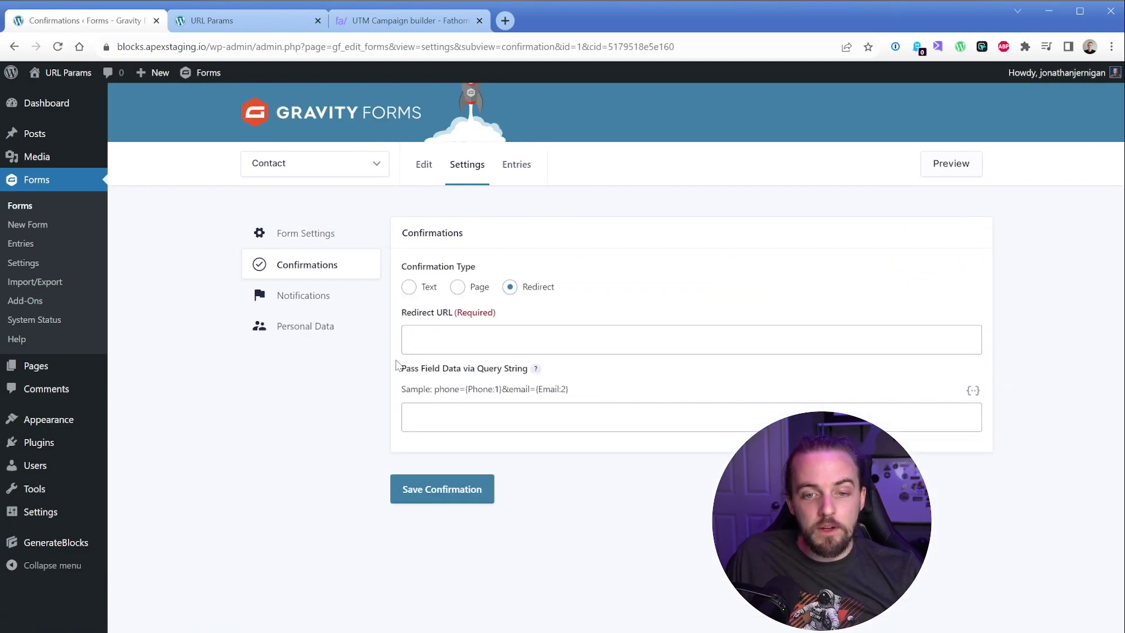
pyautogui.write('https://blocks.apexstaging.io/?source=google-ads')
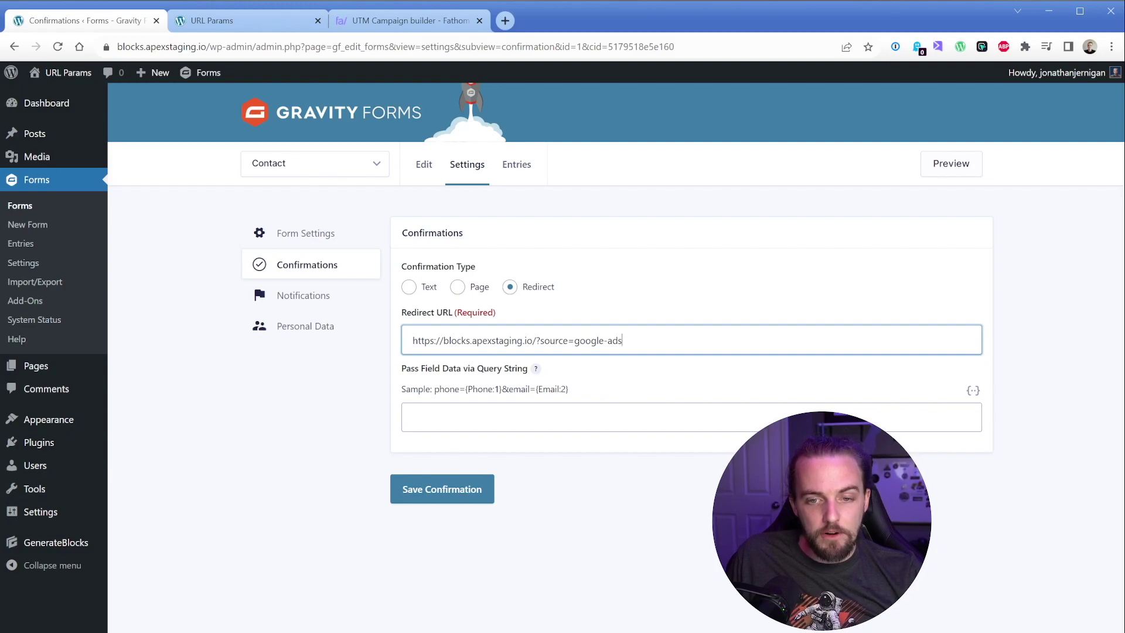
pyautogui.hotkey('shift', 'Left')
pyautogui.hotkey('shift', 'Left')
pyautogui.hotkey('shift', 'Left')
pyautogui.hotkey('shift', 'Left')
pyautogui.hotkey('shift', 'Left')
pyautogui.hotkey('shift', 'Left')
pyautogui.hotkey('shift', 'Left')
pyautogui.hotkey('shift', 'Left')
pyautogui.hotkey('shift', 'Left')
pyautogui.hotkey('shift', 'Left')
pyautogui.hotkey('shift', 'Left')
pyautogui.hotkey('shift', 'Left')
pyautogui.hotkey('shift', 'Left')
pyautogui.hotkey('shift', 'Left')
pyautogui.hotkey('shift', 'Left')
pyautogui.hotkey('shift', 'Left')
pyautogui.hotkey('shift', 'Left')
pyautogui.hotkey('shift', 'Left')
pyautogui.press('BackSpace')
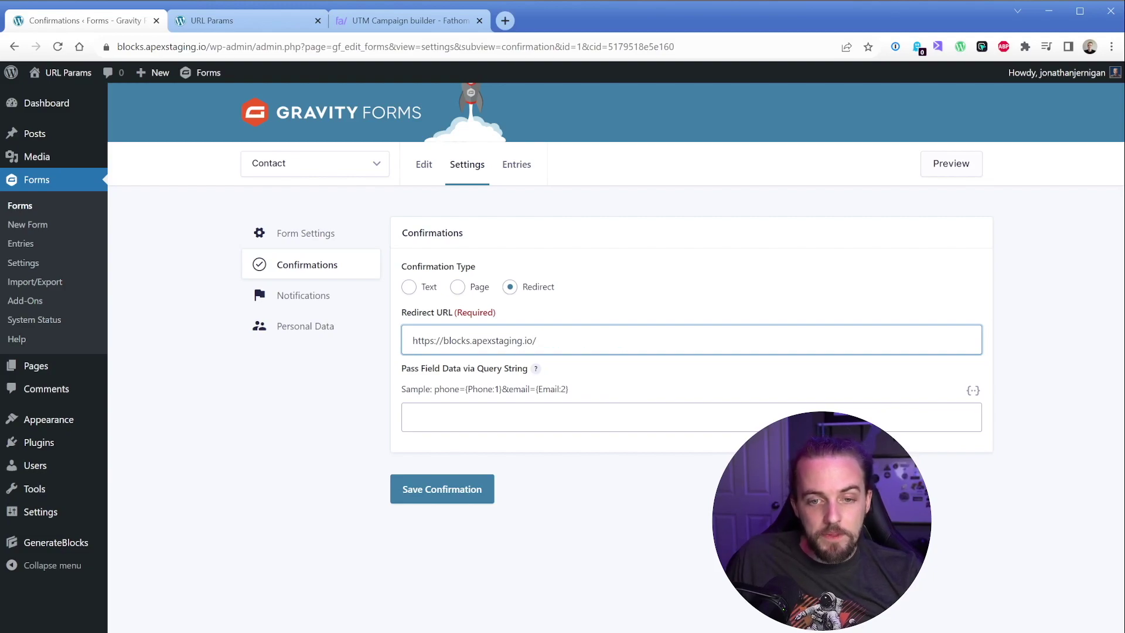
# Add query string submission=success&first_name= plus the Name (First) merge tag, and save the confirmation
pyautogui.click(413, 417)
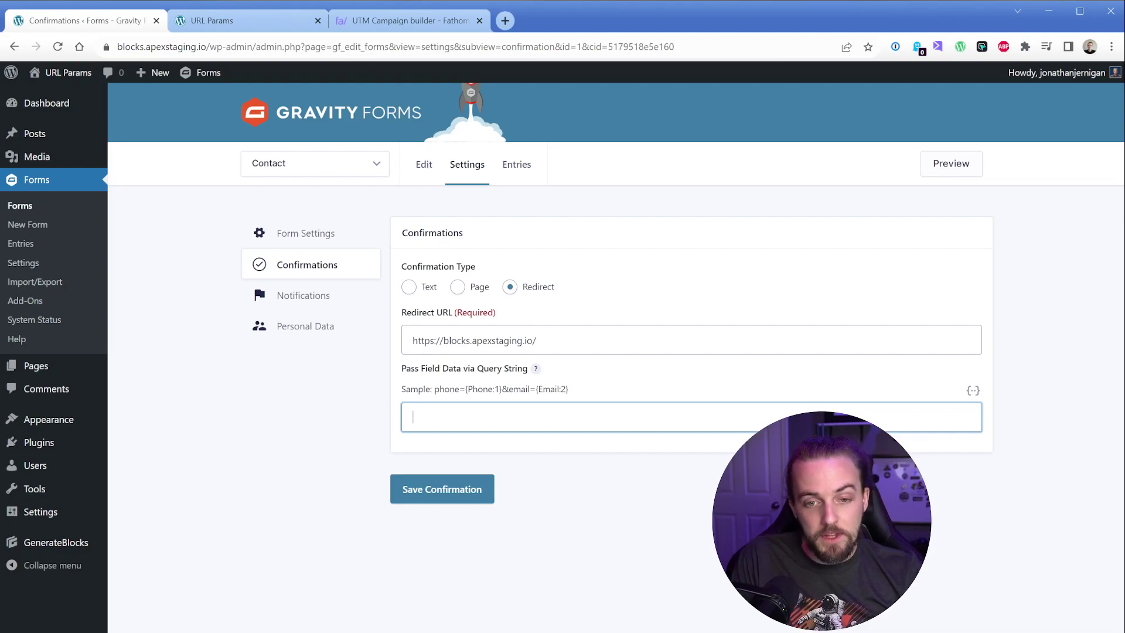
pyautogui.write('subm')
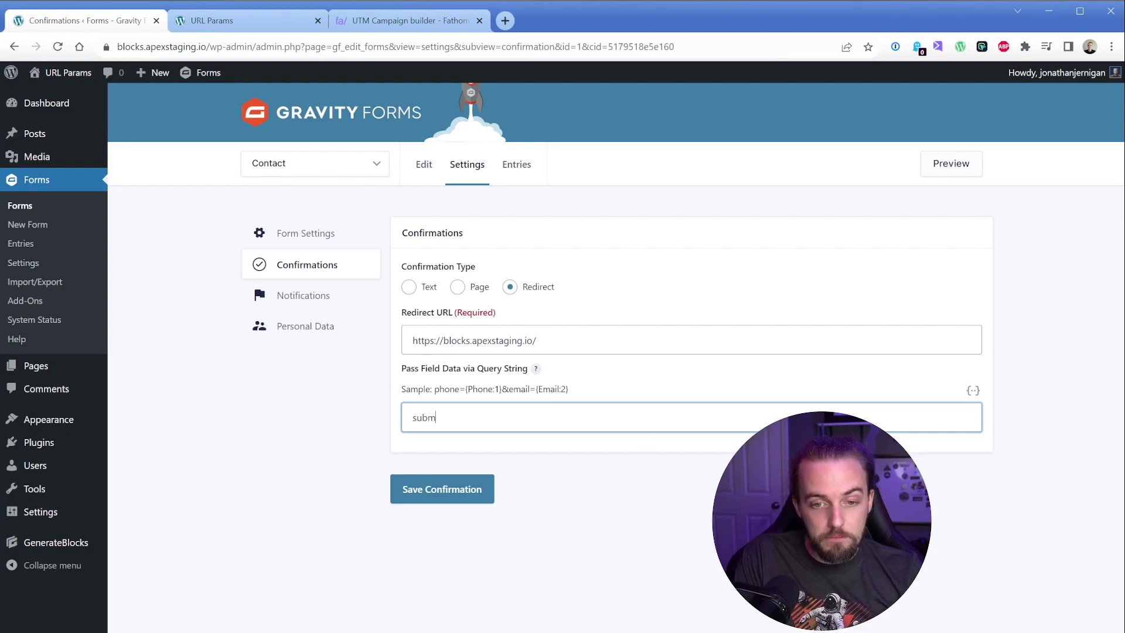
pyautogui.write('ission=succe')
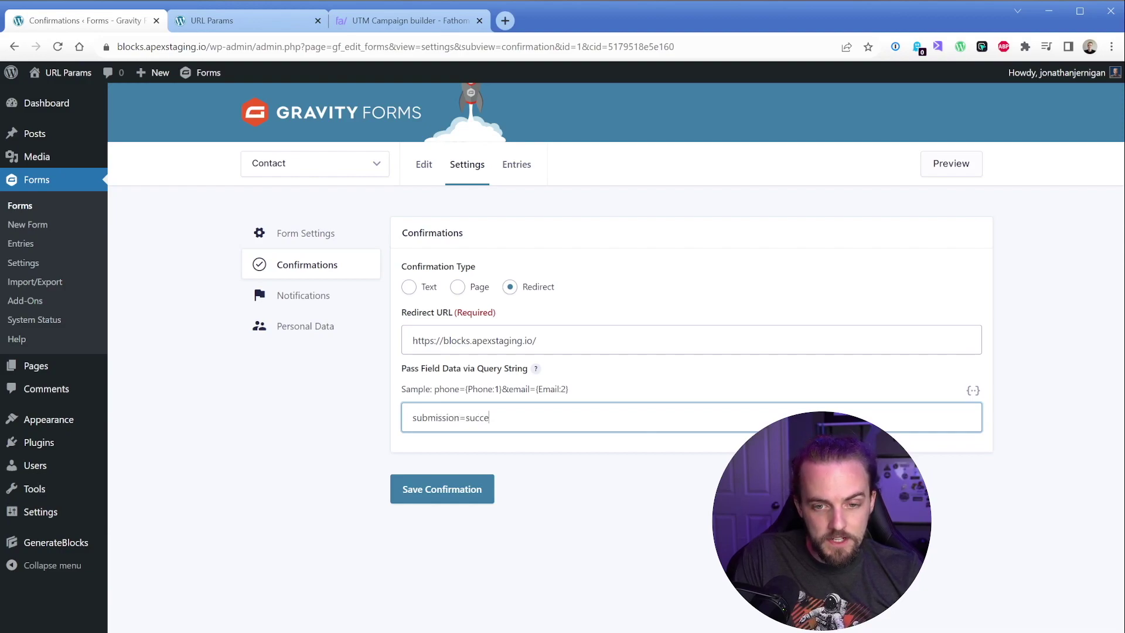
pyautogui.write('ss&first_name=')
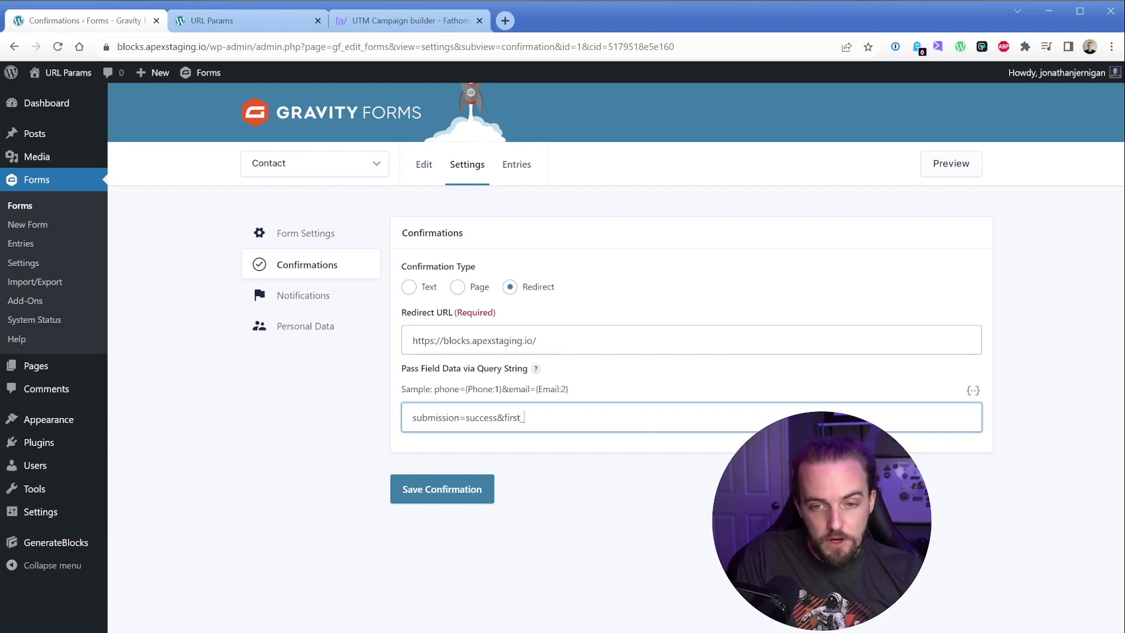
pyautogui.click(973, 390)
pyautogui.click(879, 489)
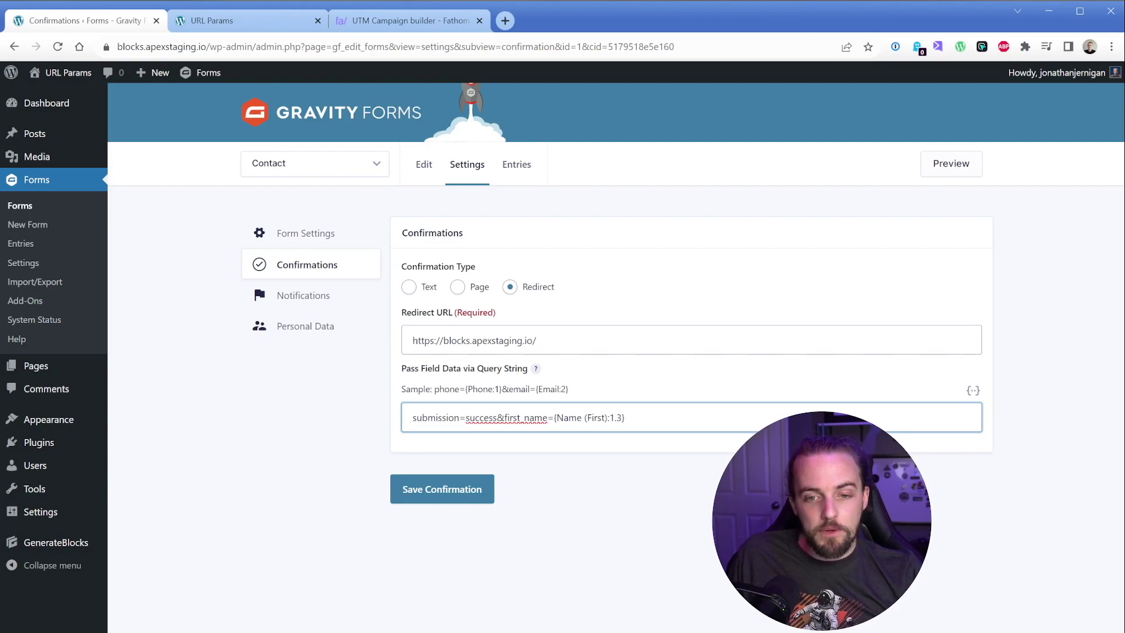
pyautogui.click(440, 497)
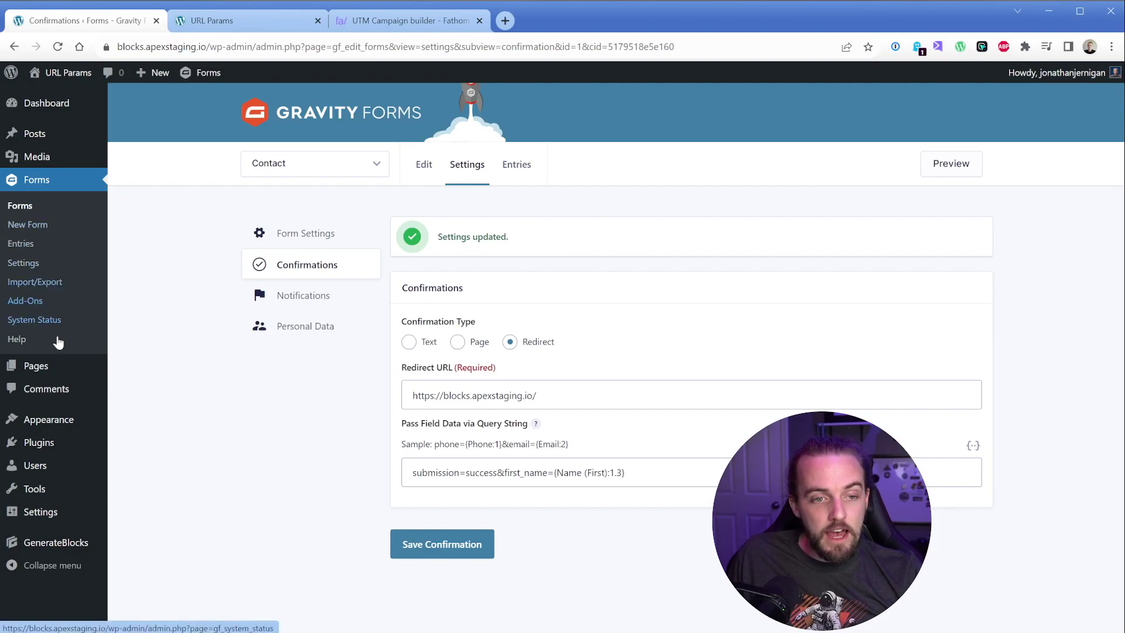
pyautogui.click(41, 368)
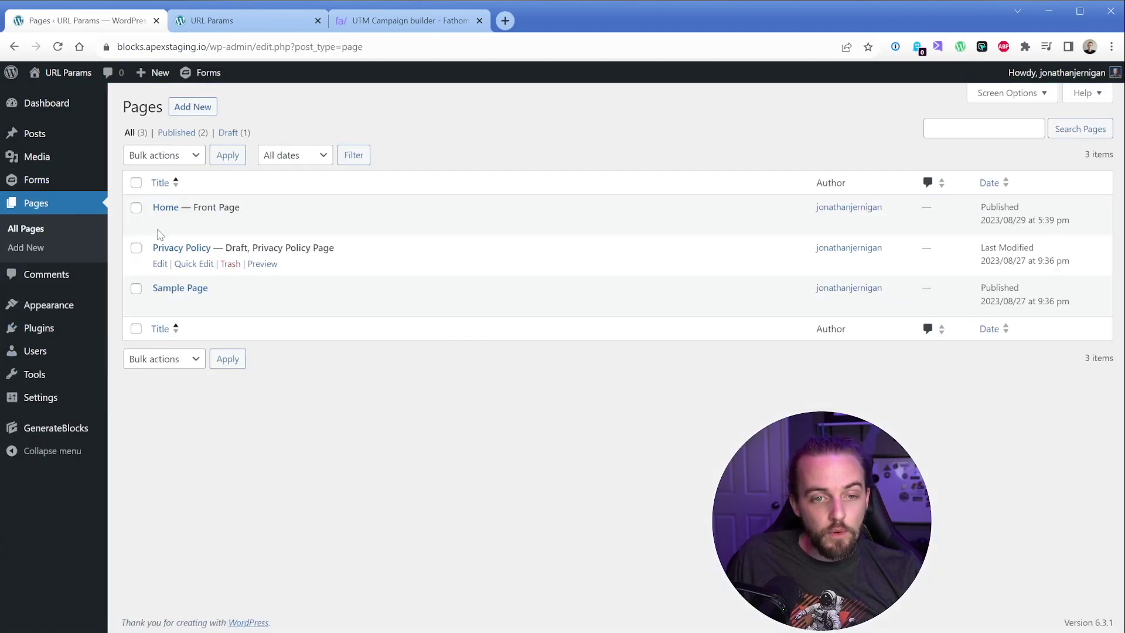
# Create a page titled 'Contact' with a Gravity Forms block set to the Contact form, and publish it
pyautogui.click(192, 106)
pyautogui.write('Con')
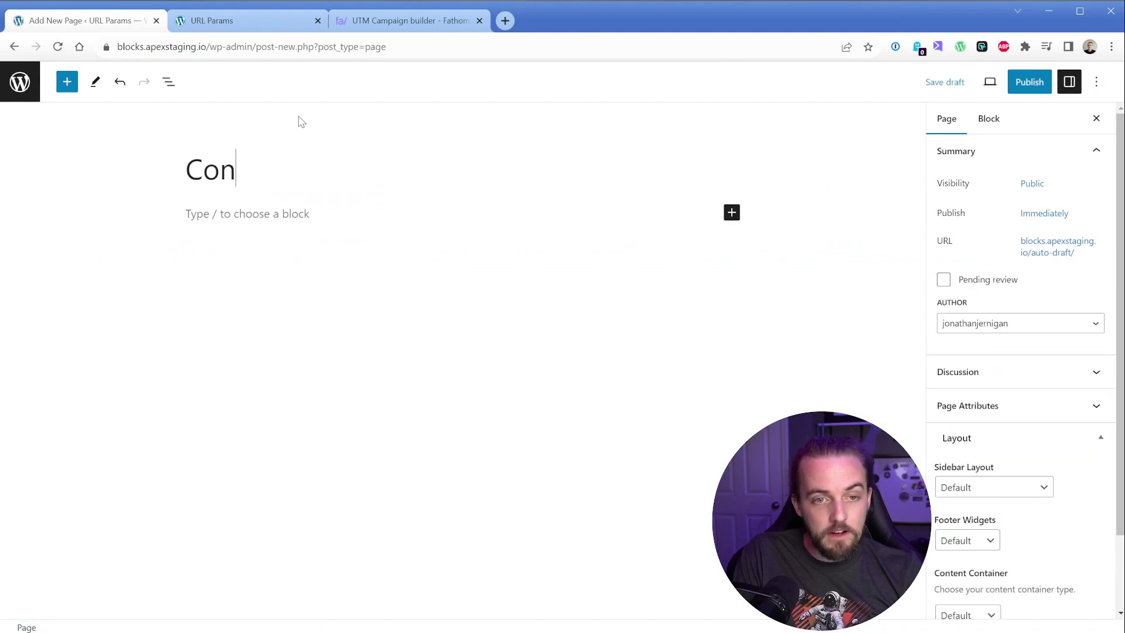
pyautogui.write('tact')
pyautogui.press('Return')
pyautogui.write('/gra')
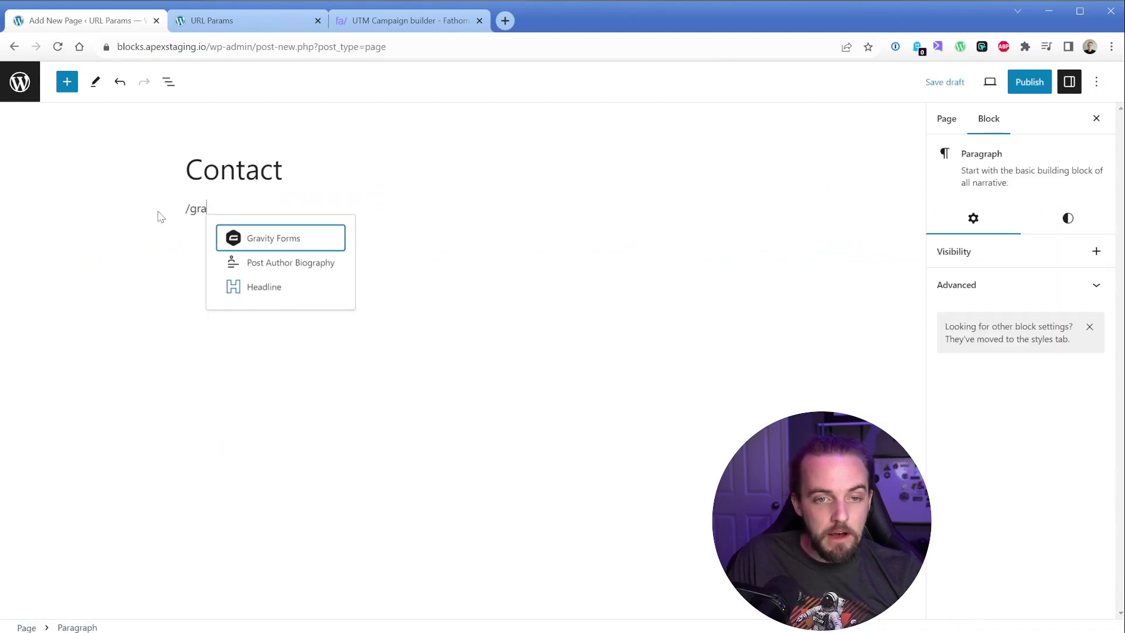
pyautogui.press('Return')
pyautogui.click(469, 334)
pyautogui.click(466, 368)
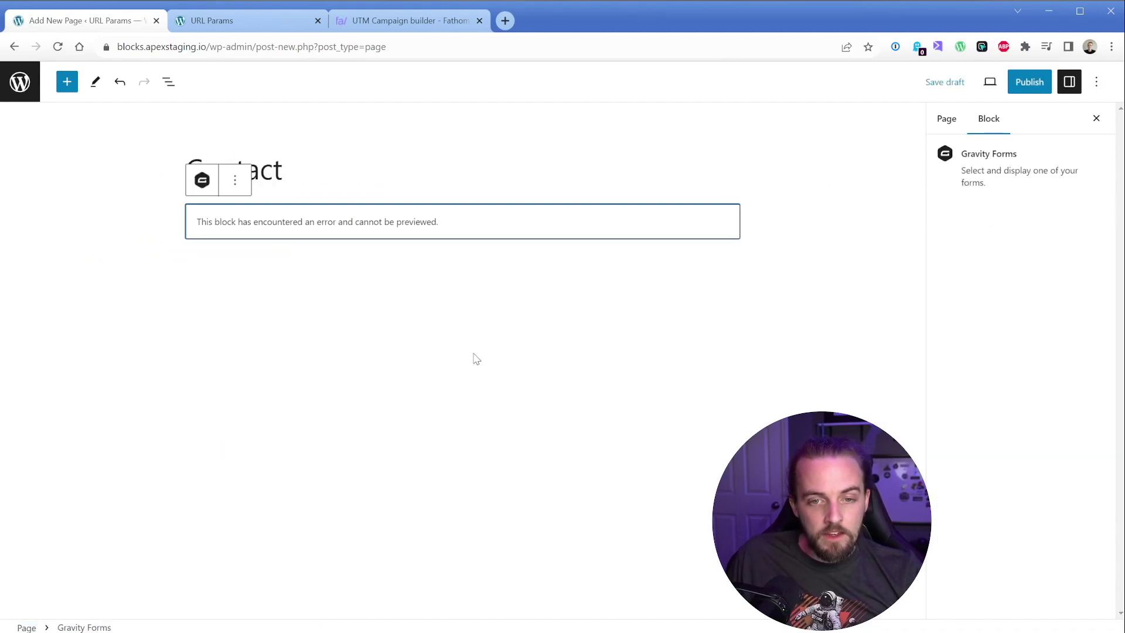
pyautogui.click(1029, 81)
pyautogui.click(996, 82)
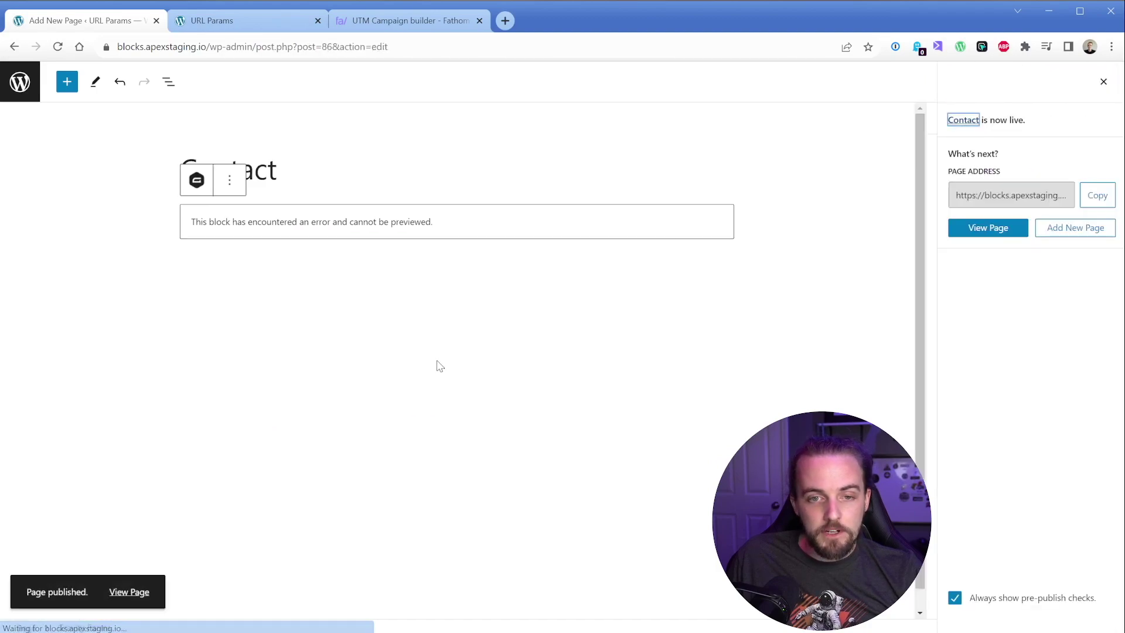
# Submit the Contact form with comment 'TEst submssion' and inspect the redirected Home URL's query string
pyautogui.click(144, 592)
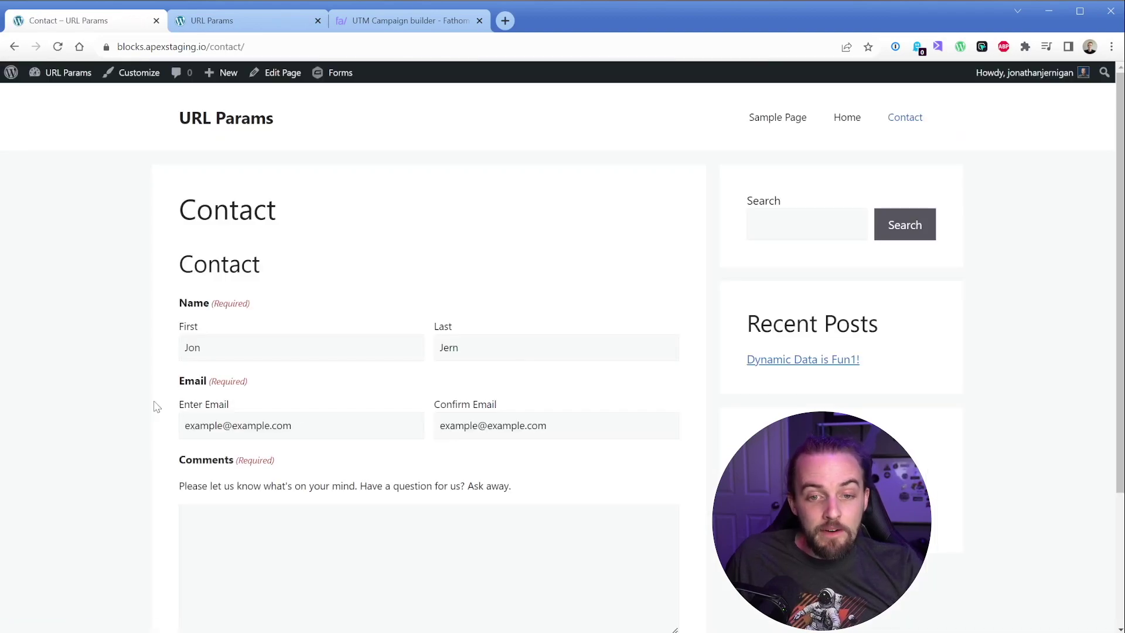
pyautogui.scroll(-2, 156, 404)
pyautogui.click(199, 398)
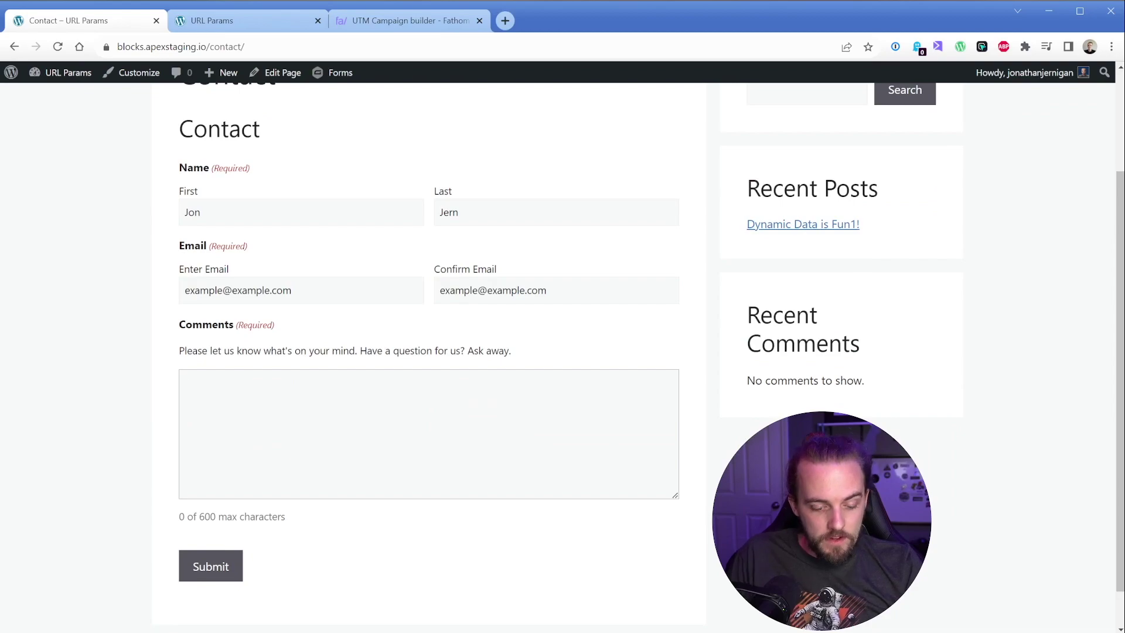
pyautogui.write('TEst submssion')
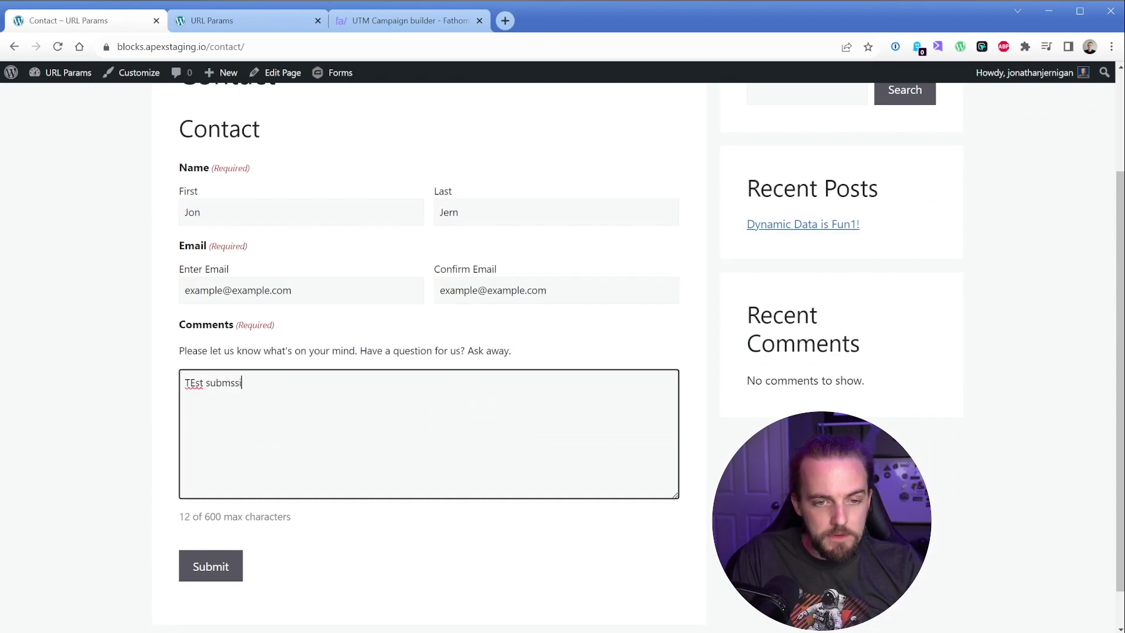
pyautogui.click(214, 578)
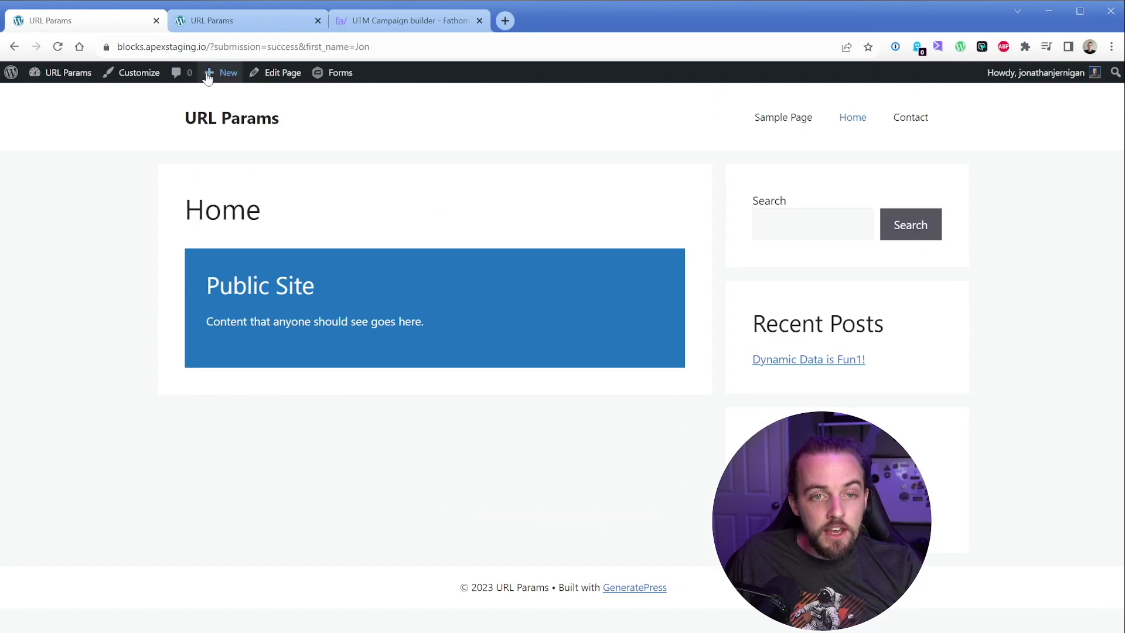
pyautogui.moveTo(245, 47); pyautogui.dragTo(403, 52)
pyautogui.click(448, 190)
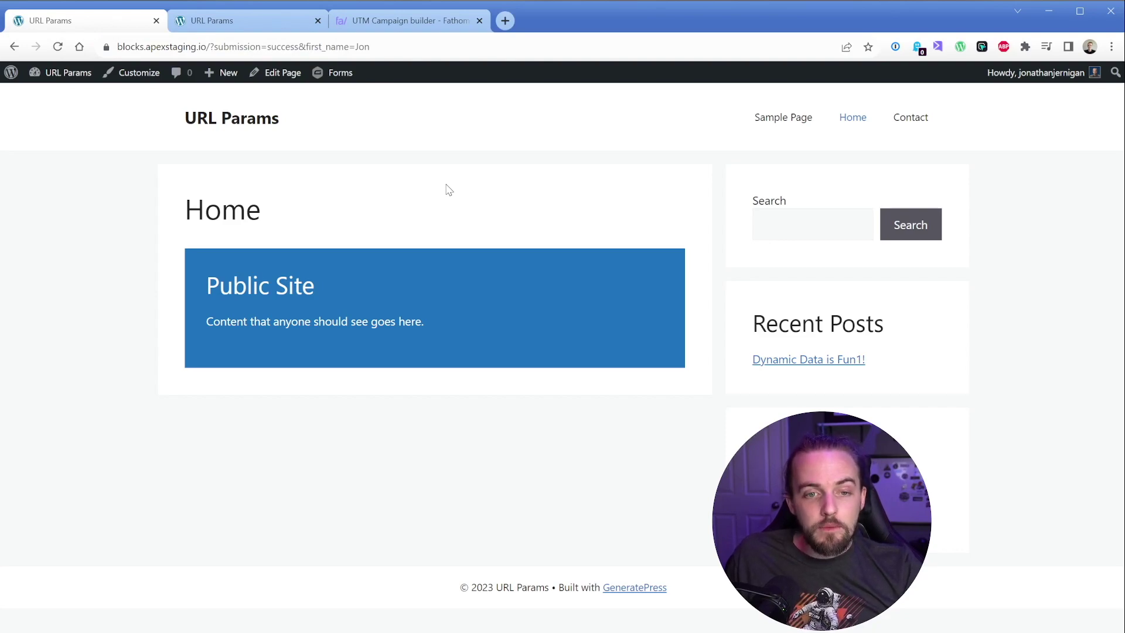
# In the Home page editor's List View, duplicate the Public Site container
pyautogui.middleClick(278, 73)
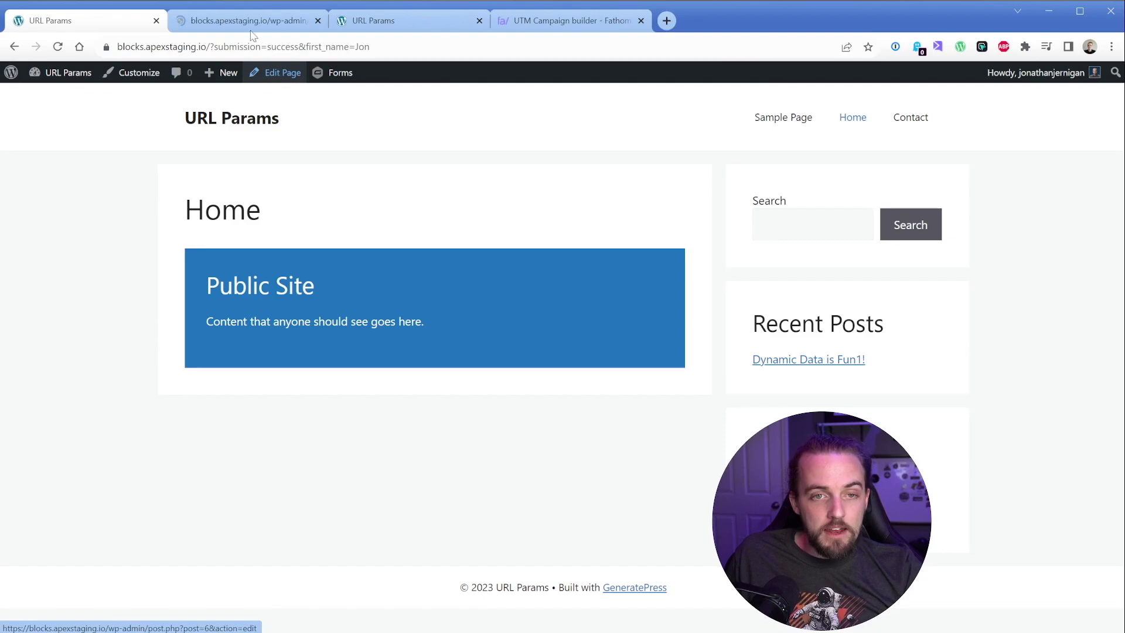
pyautogui.click(251, 22)
pyautogui.click(174, 90)
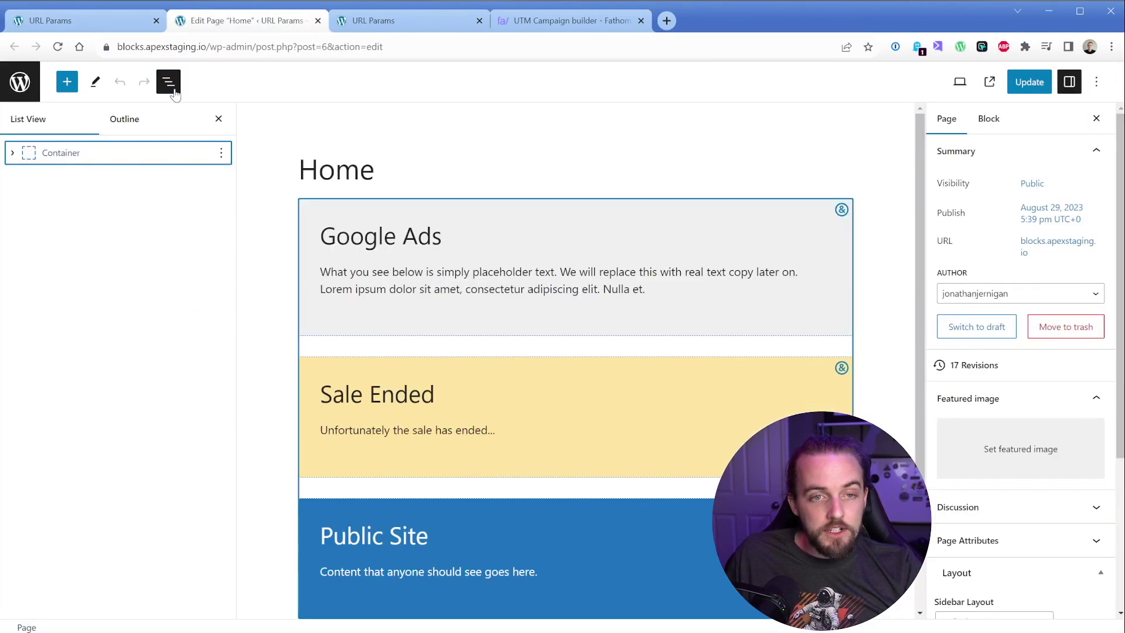
pyautogui.click(12, 152)
pyautogui.click(117, 225)
pyautogui.click(220, 226)
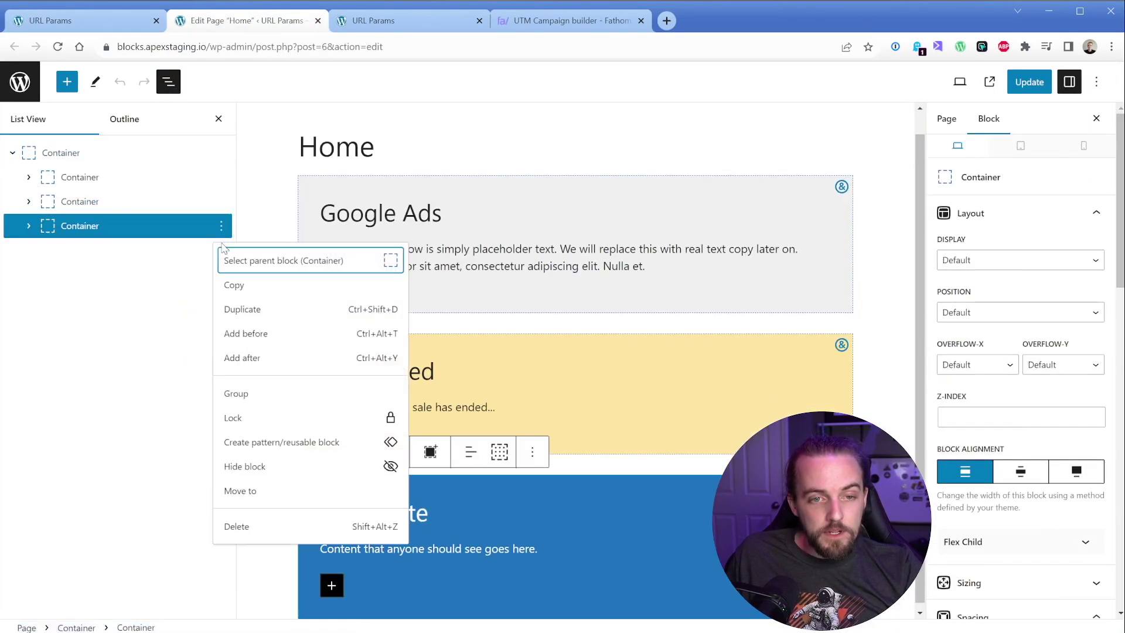
pyautogui.click(242, 308)
# Retitle the copy 'Your Submission was Successful!', give its container a green #24c77e background, and update
pyautogui.tripleClick(403, 528)
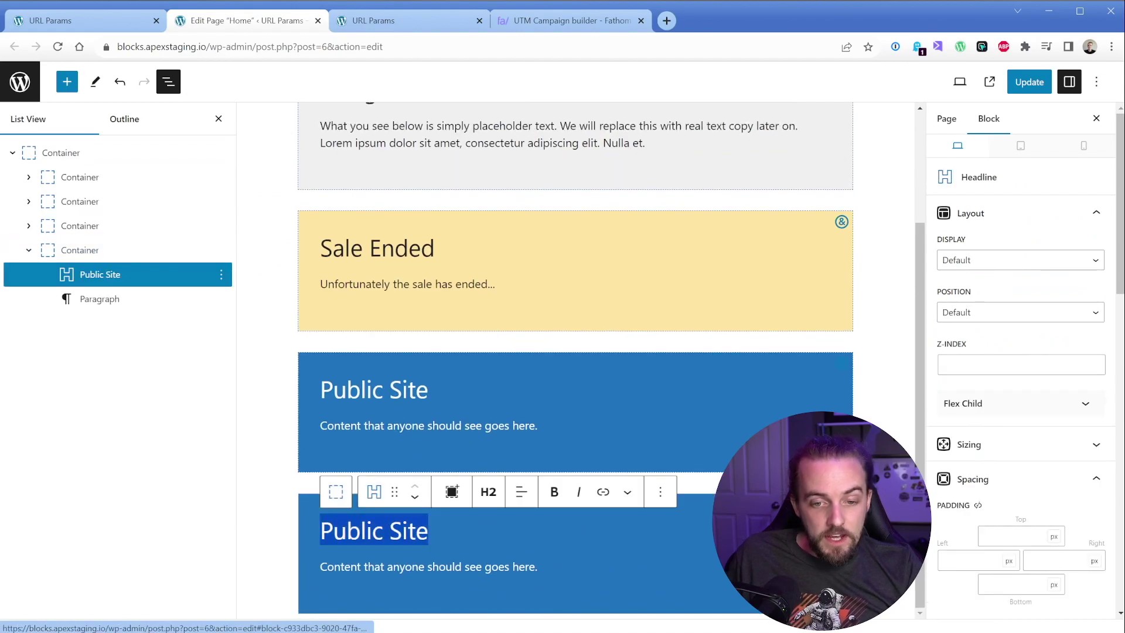
pyautogui.write('Your Submission')
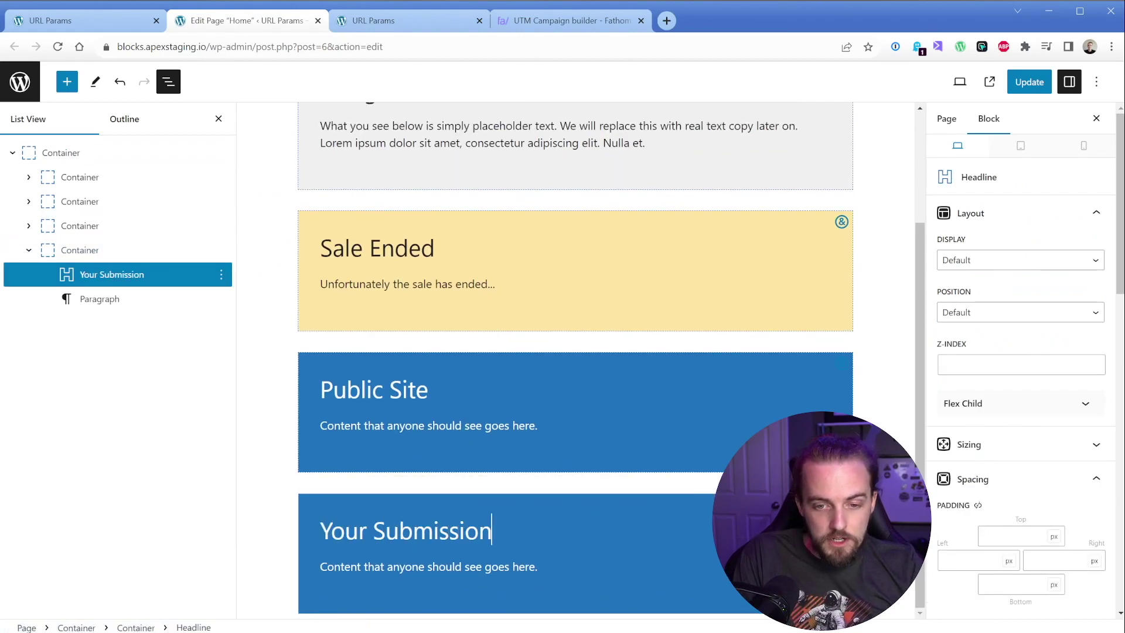
pyautogui.write(' was Successful!')
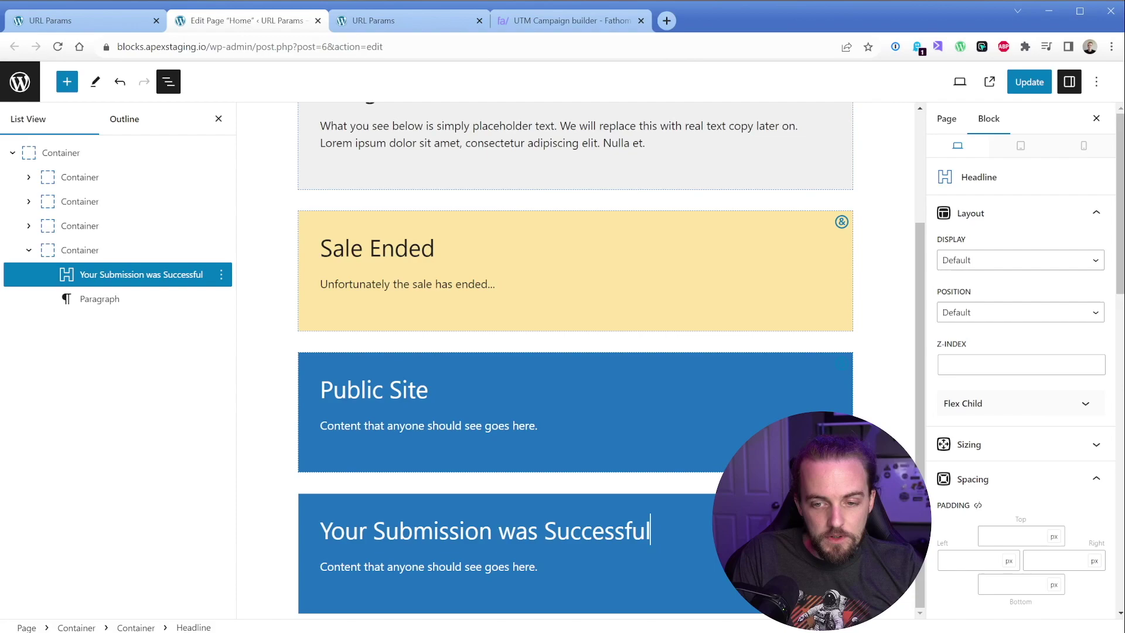
pyautogui.click(80, 250)
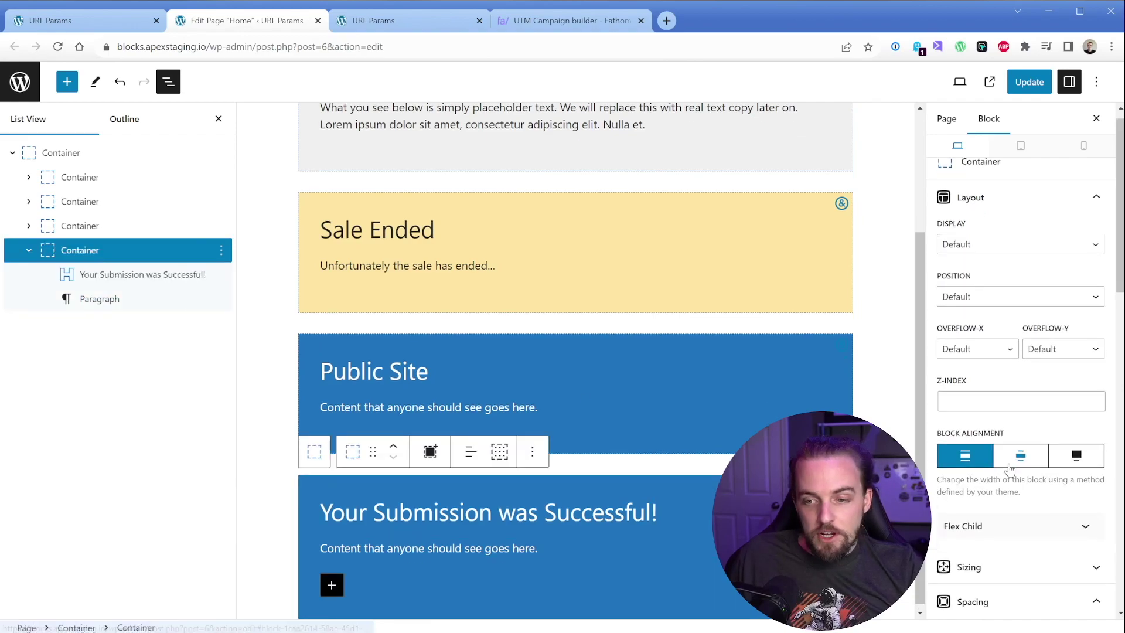
pyautogui.scroll(-5, 1019, 352)
pyautogui.click(1092, 467)
pyautogui.moveTo(1017, 337); pyautogui.dragTo(989, 337)
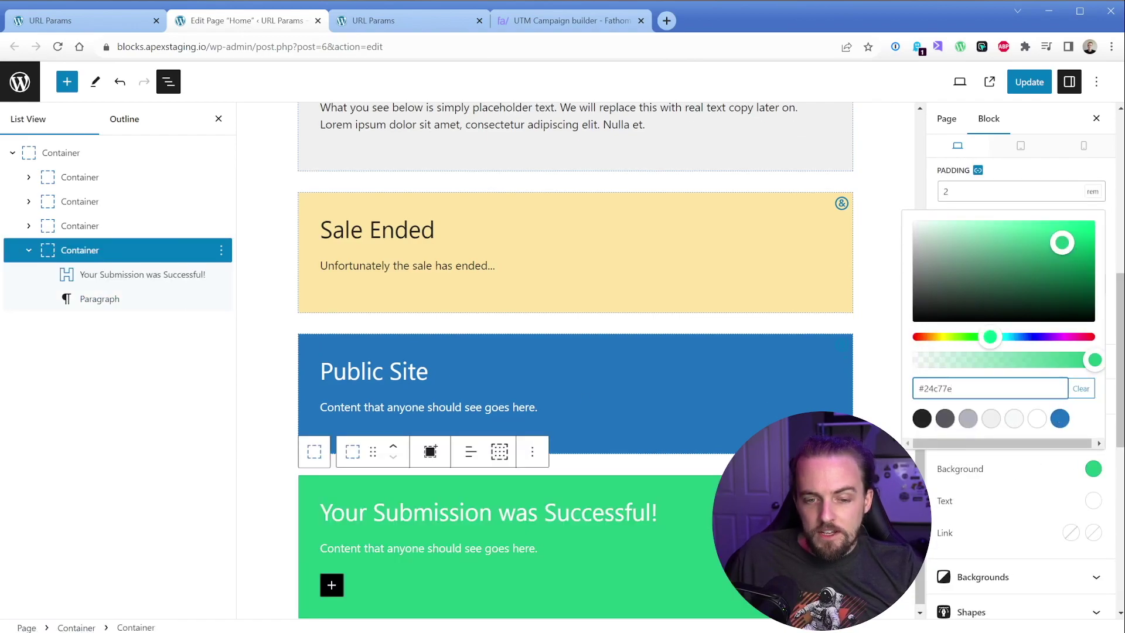
pyautogui.click(1029, 82)
pyautogui.scroll(-5, 990, 469)
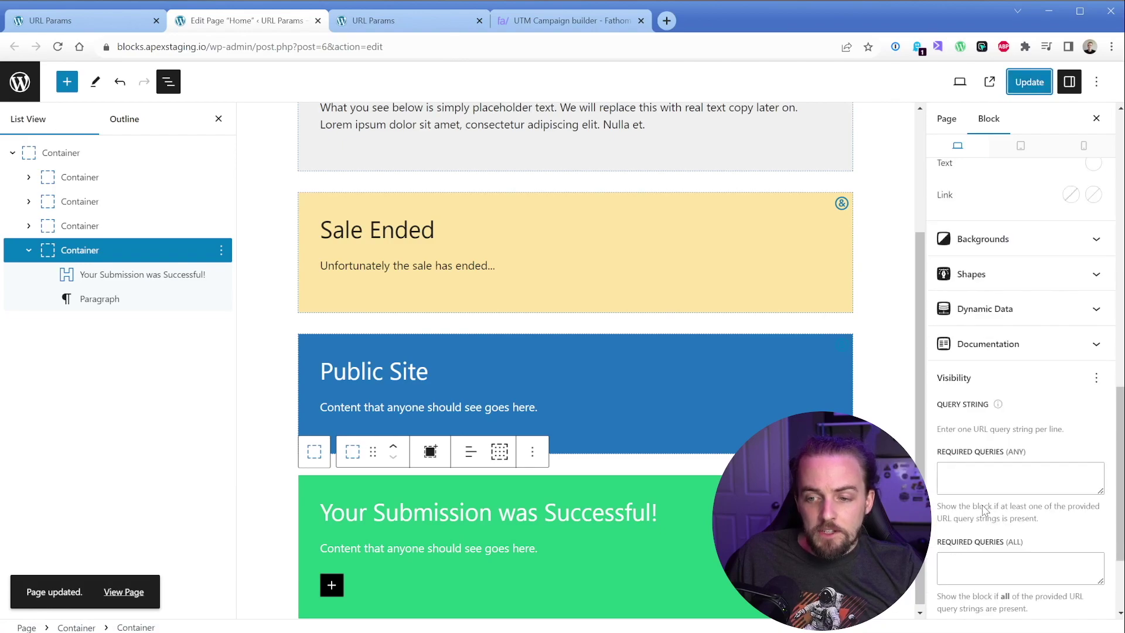
# Add submission=success under the block's Visibility Required Queries (Any), update the page, and view the live Home page
pyautogui.scroll(-2, 984, 510)
pyautogui.click(988, 527)
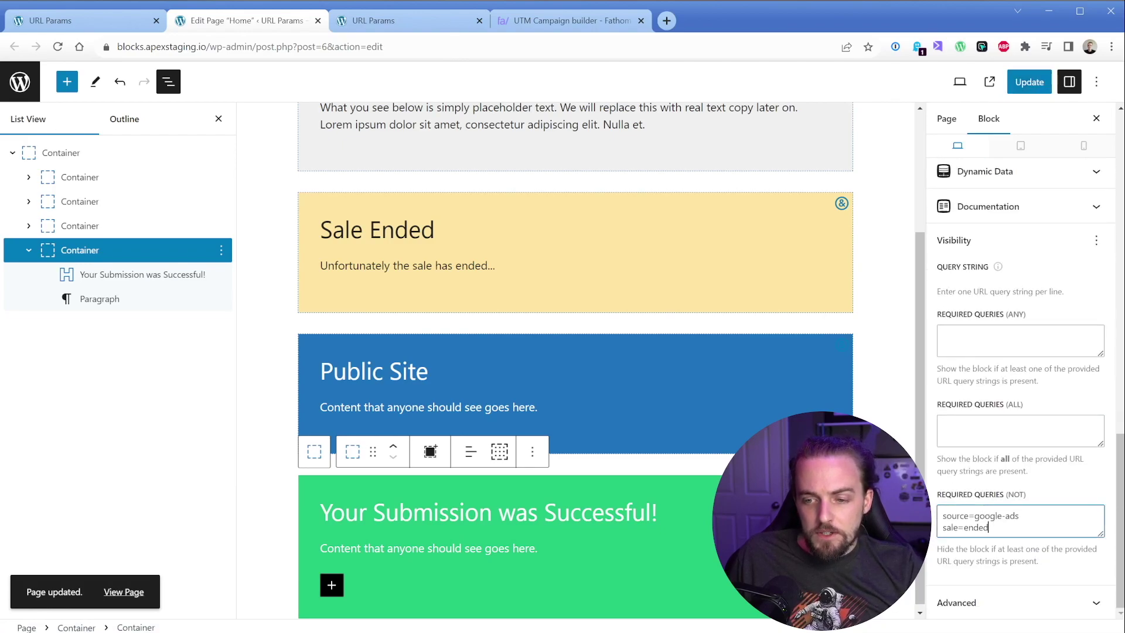
pyautogui.click(992, 349)
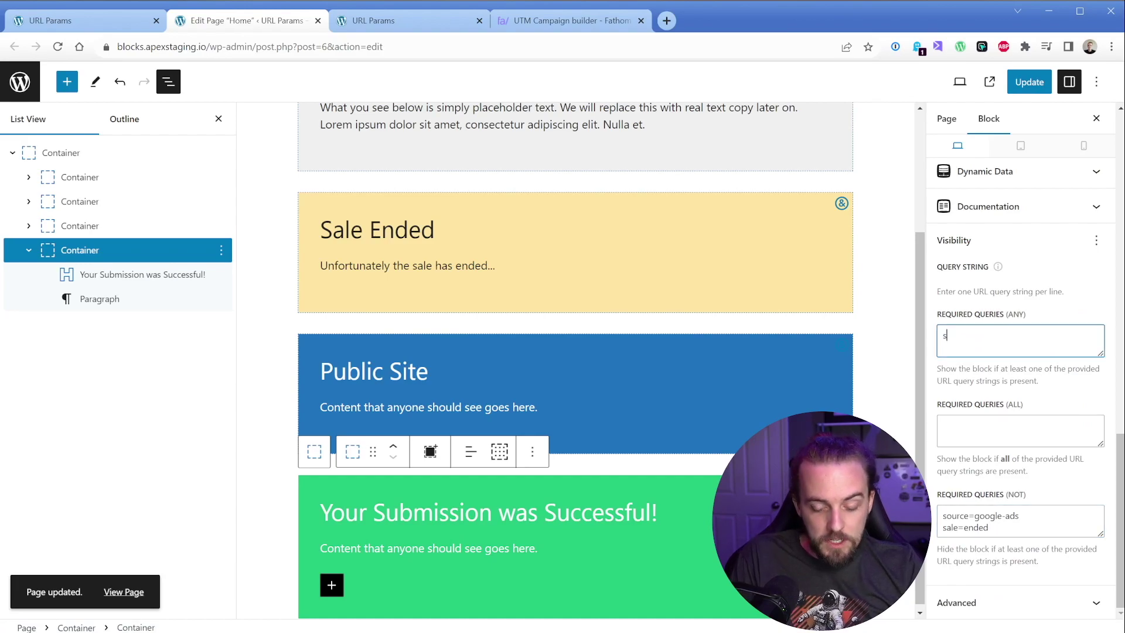
pyautogui.write('submissiopnm')
pyautogui.press('BackSpace')
pyautogui.press('BackSpace')
pyautogui.press('BackSpace')
pyautogui.write('n=s')
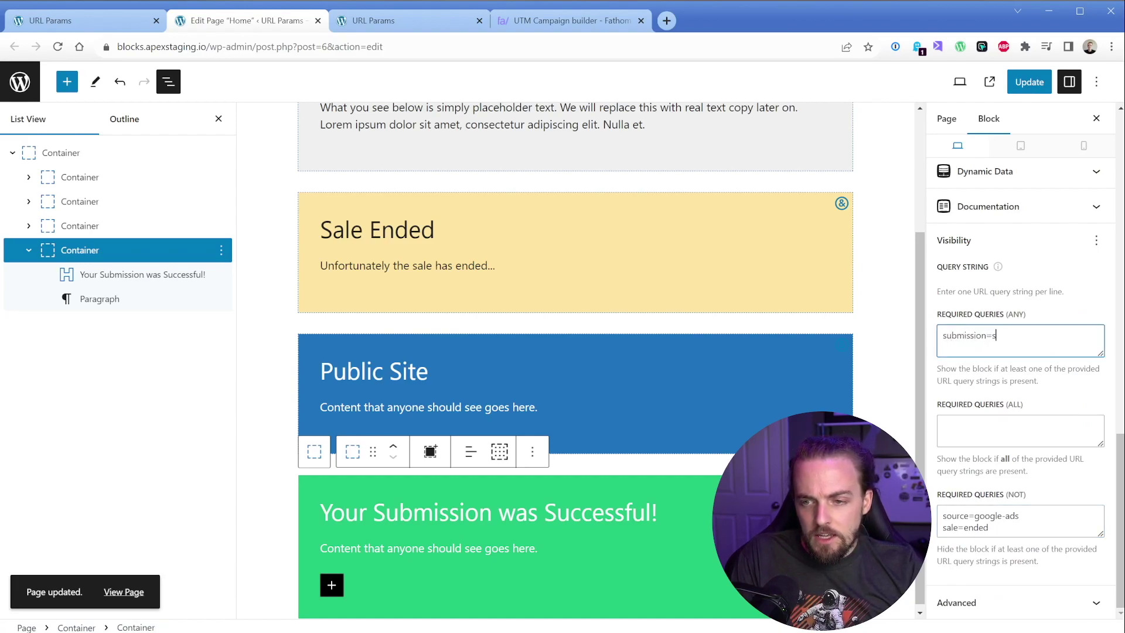
pyautogui.write('uccess')
pyautogui.click(1025, 88)
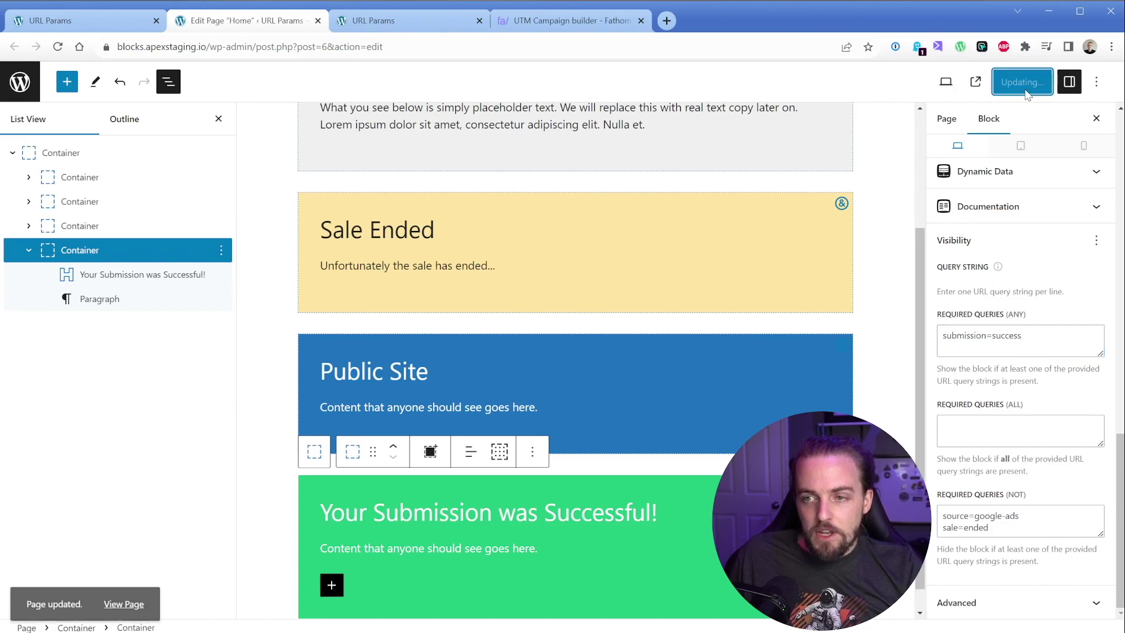
pyautogui.click(410, 21)
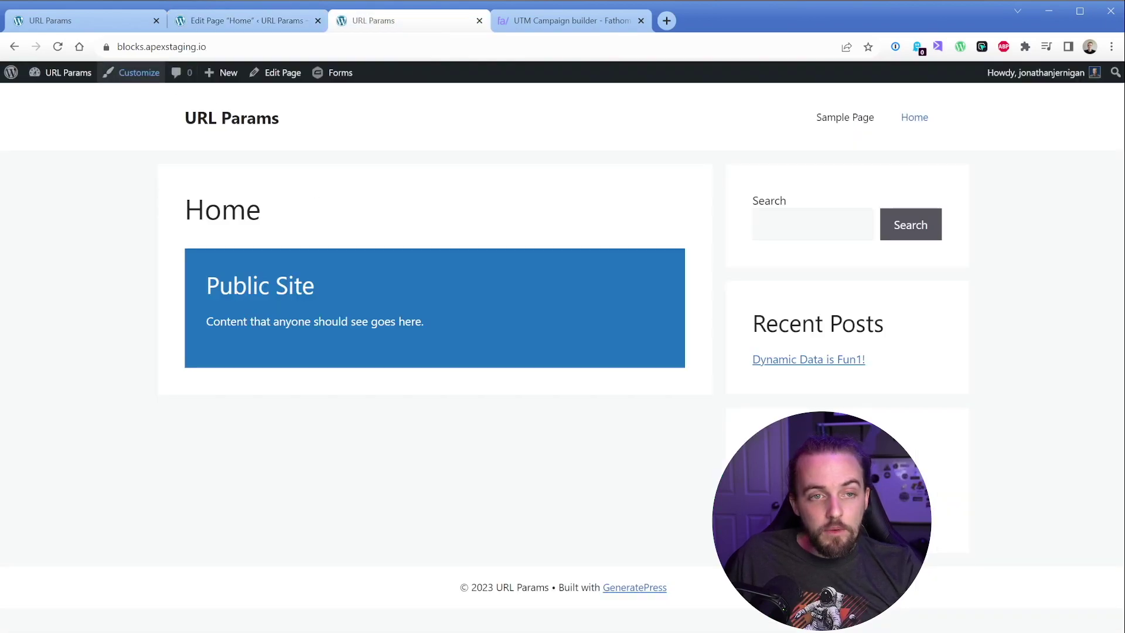
# On the Home page loaded with ?submission=success&first_name, highlight the green success message and submission=success in the address
pyautogui.click(88, 21)
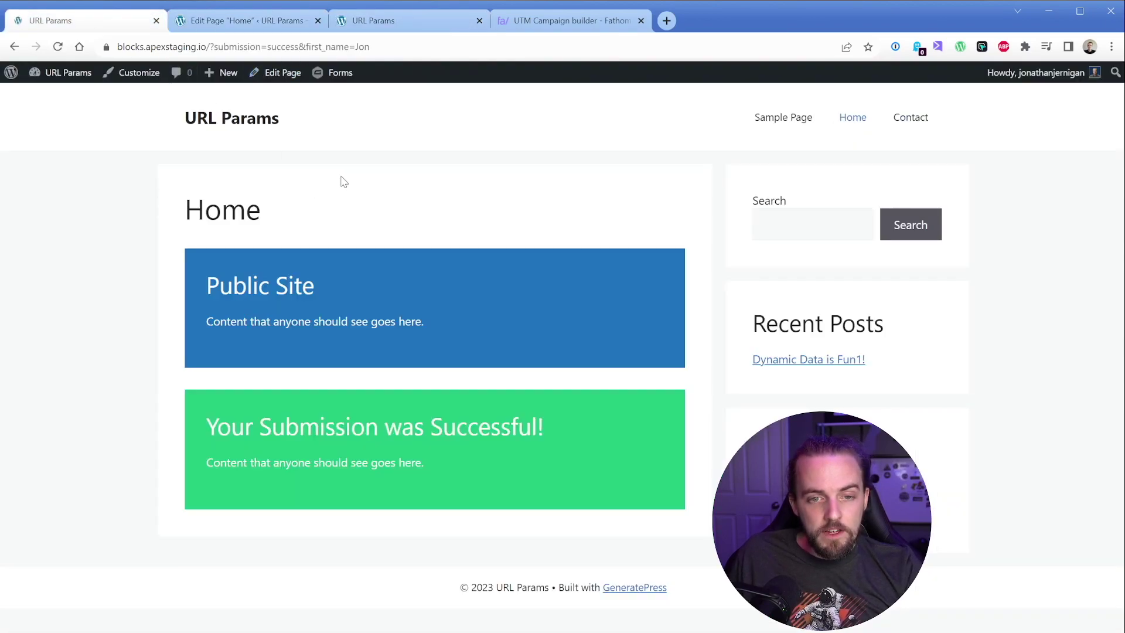
pyautogui.moveTo(322, 404); pyautogui.dragTo(480, 477)
pyautogui.click(482, 479)
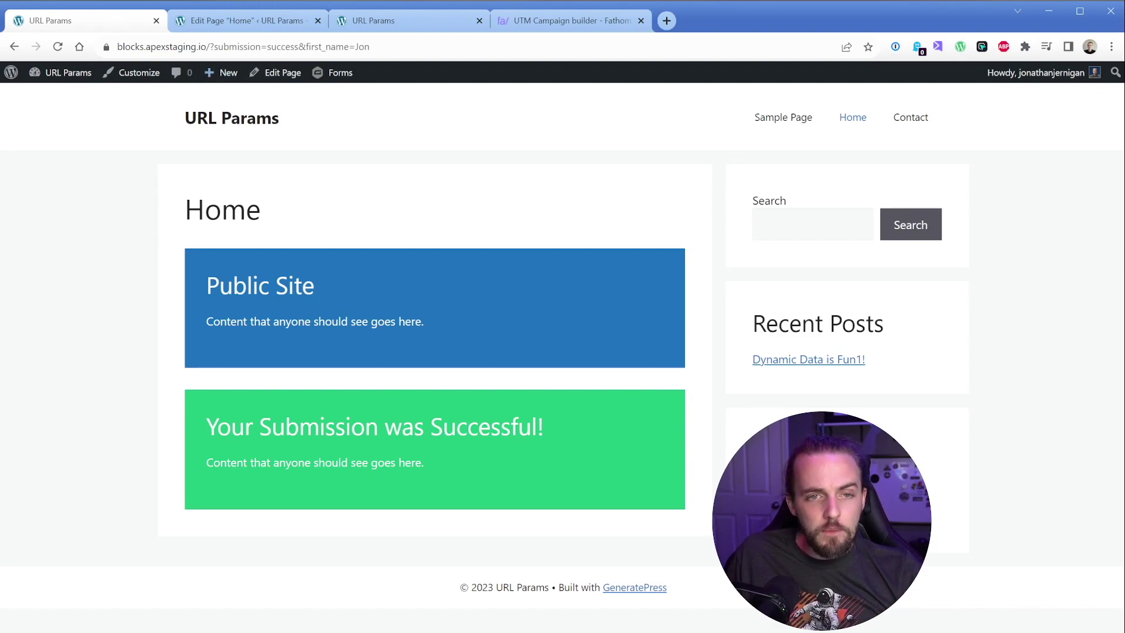
pyautogui.moveTo(214, 47); pyautogui.dragTo(248, 47)
pyautogui.click(299, 47)
pyautogui.click(364, 201)
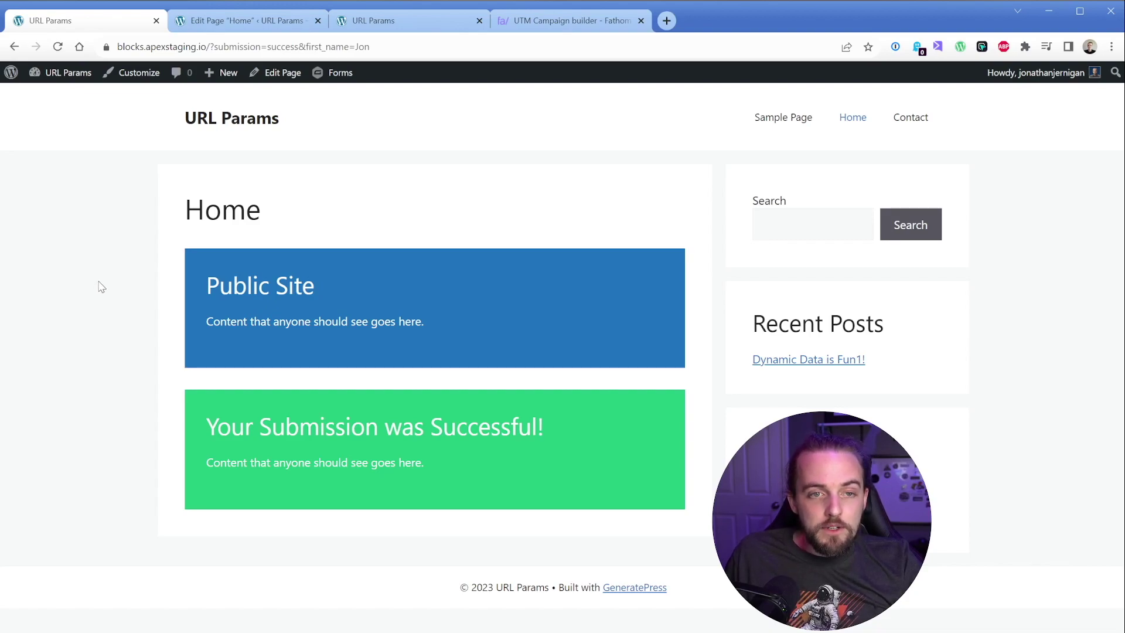
# Edit the Contact form and enable 'Allow field to be populated dynamically' on the Name field
pyautogui.moveTo(332, 72)
pyautogui.moveTo(337, 98)
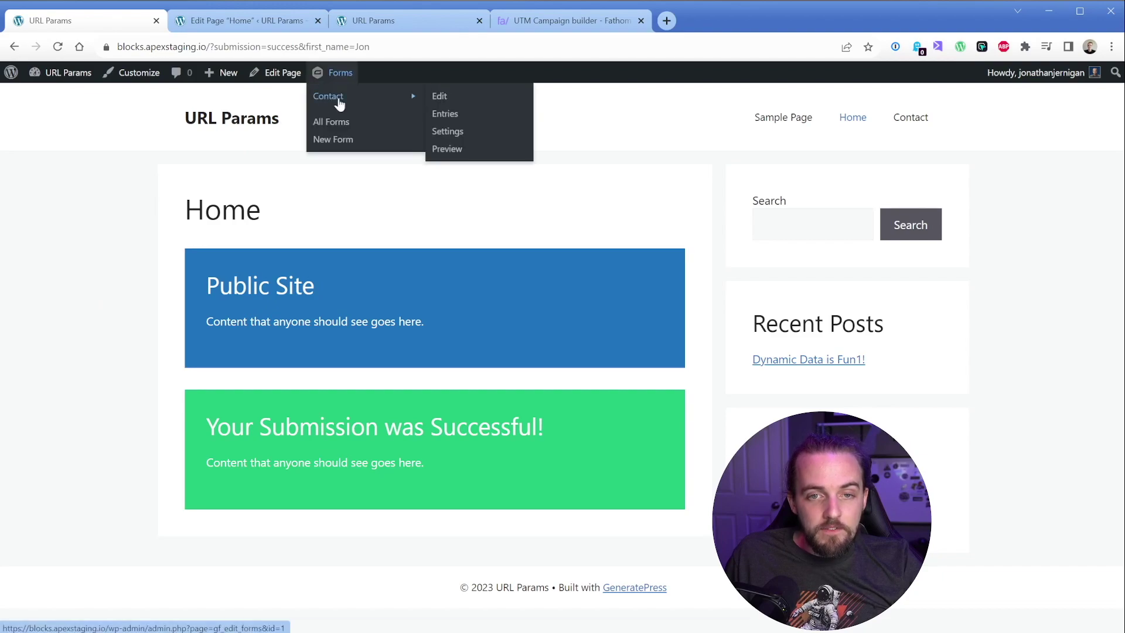
pyautogui.keyDown('ctrl'); pyautogui.click(446, 104); pyautogui.keyUp('ctrl')
pyautogui.hotkey('ctrl', 'Tab')
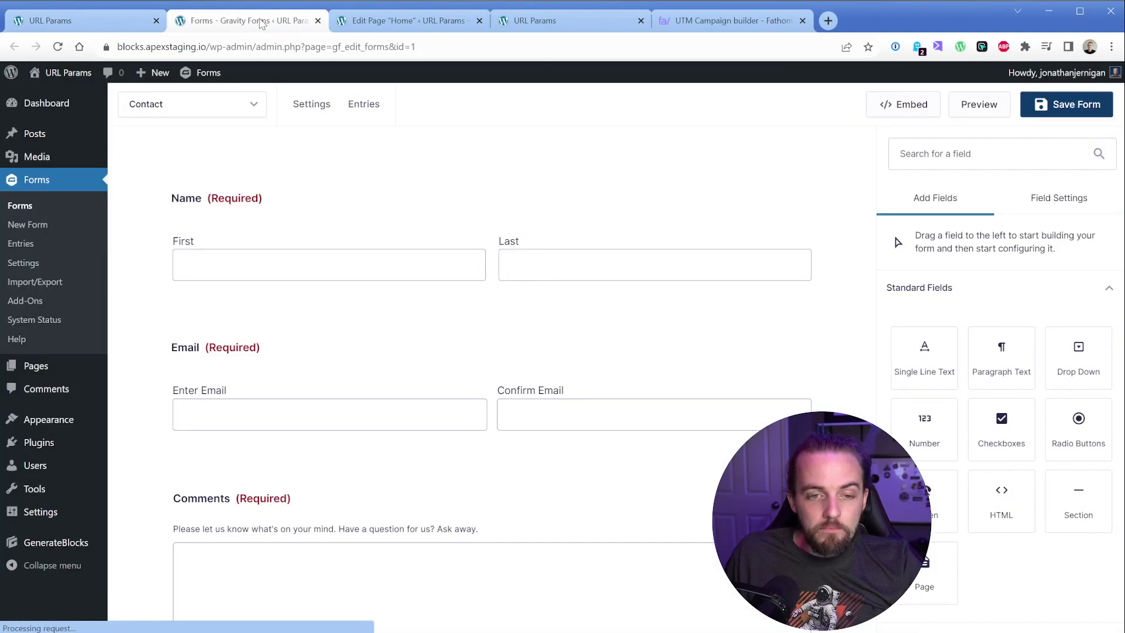
pyautogui.click(306, 191)
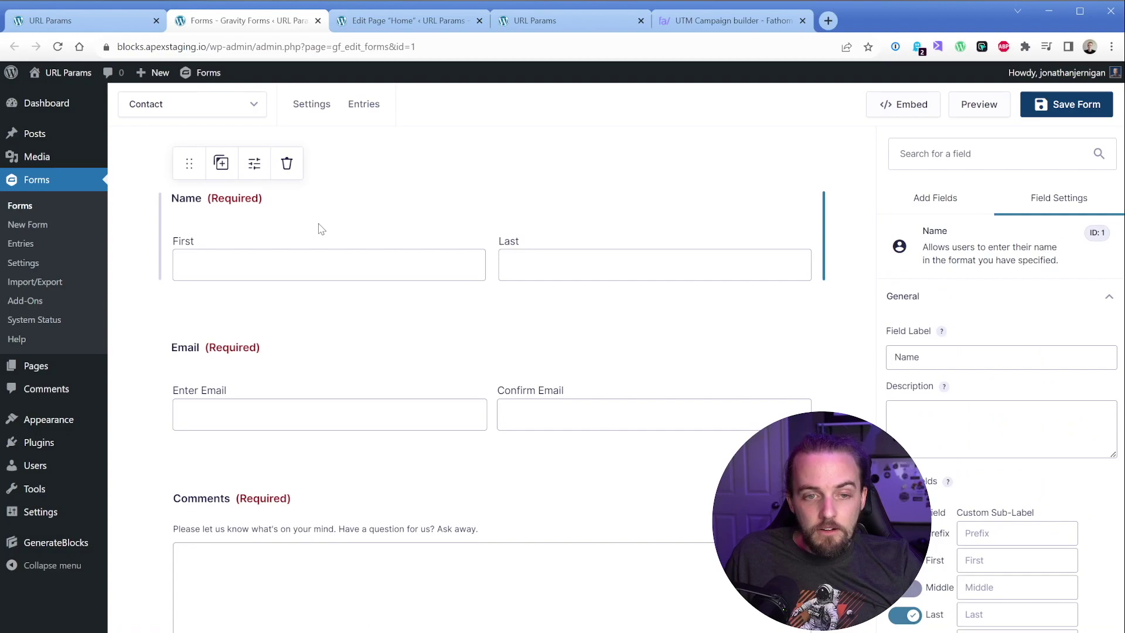
pyautogui.scroll(-5, 940, 580)
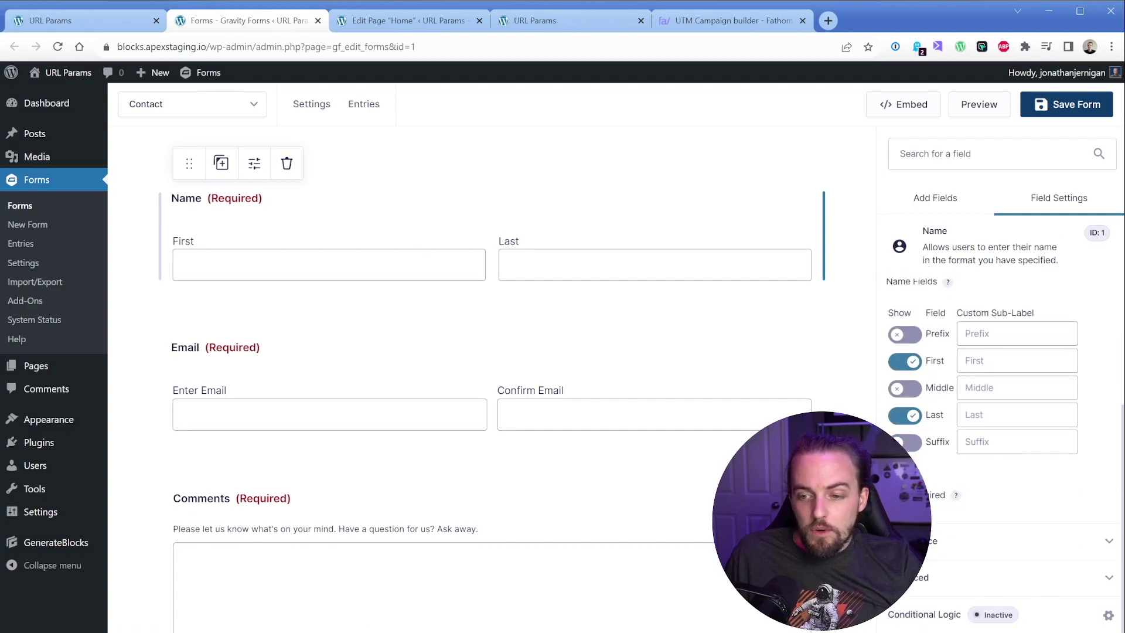
pyautogui.click(940, 586)
pyautogui.scroll(-4, 940, 582)
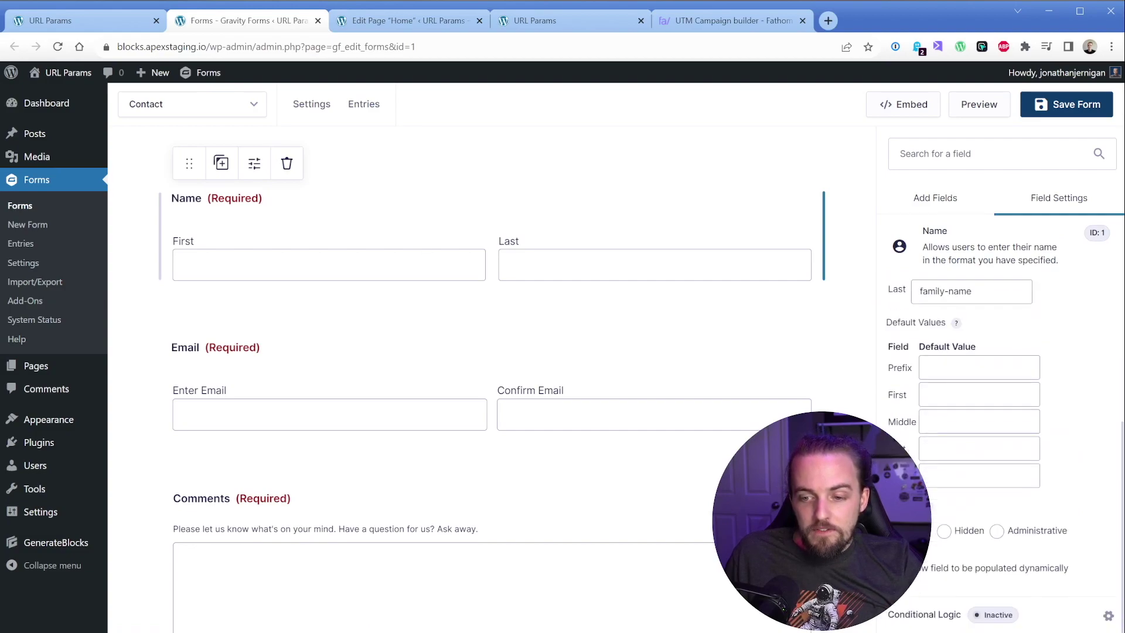
pyautogui.click(942, 571)
pyautogui.scroll(-3, 941, 571)
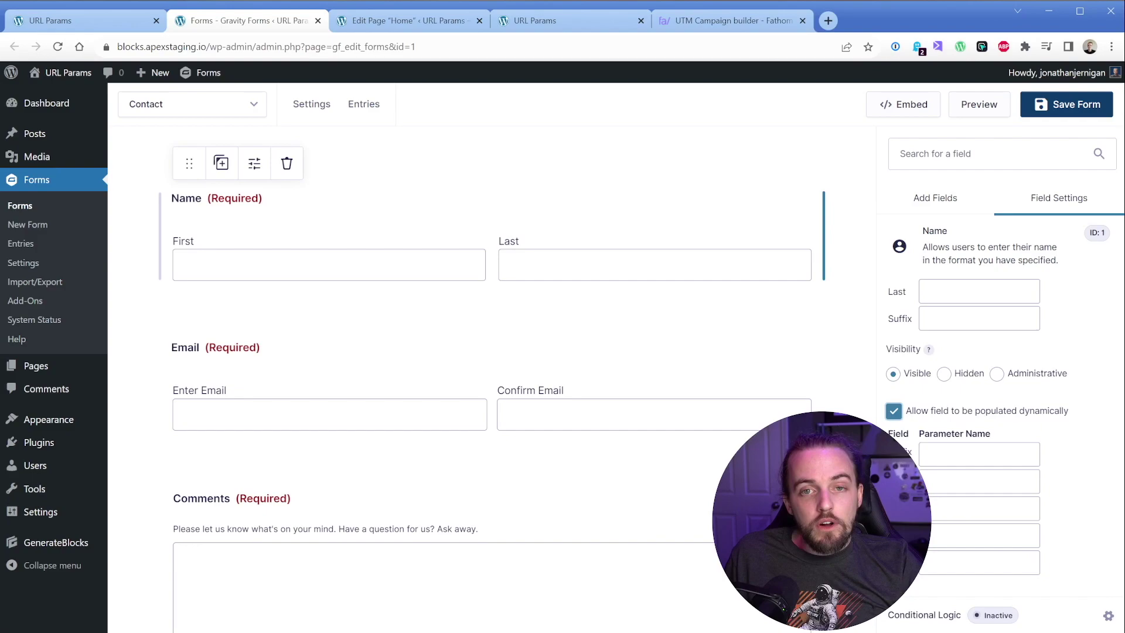
# Copy first_name from the Home page address, set it as the First input's parameter name, and save the form
pyautogui.click(82, 22)
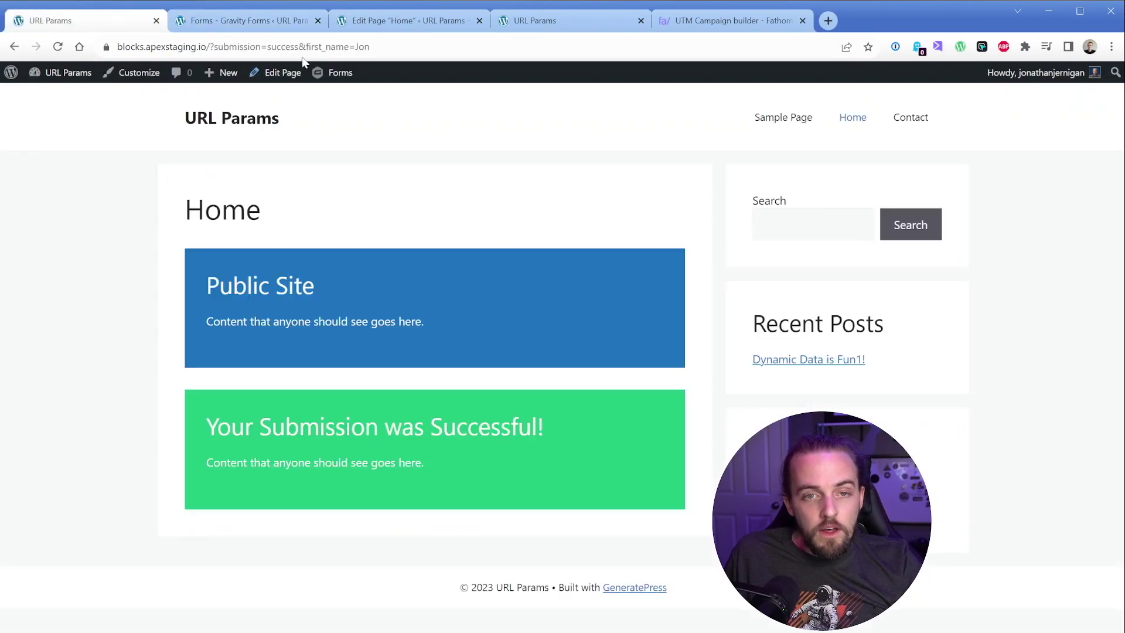
pyautogui.moveTo(305, 47); pyautogui.dragTo(350, 47)
pyautogui.hotkey('ctrl', 'c')
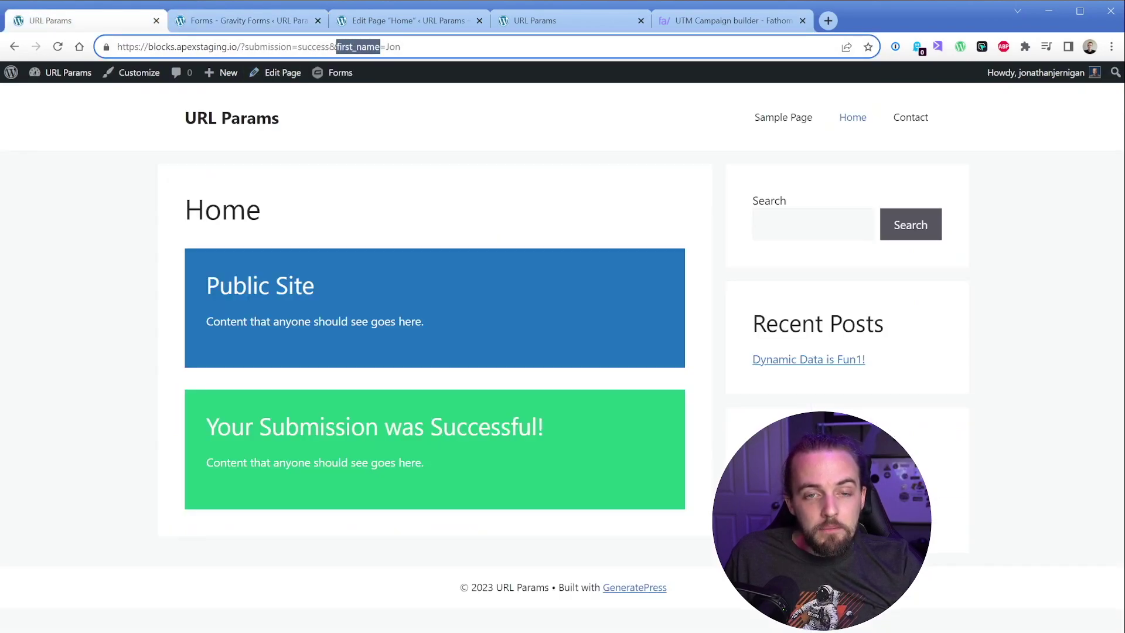
pyautogui.click(281, 23)
pyautogui.click(1031, 482)
pyautogui.hotkey('ctrl', 'v')
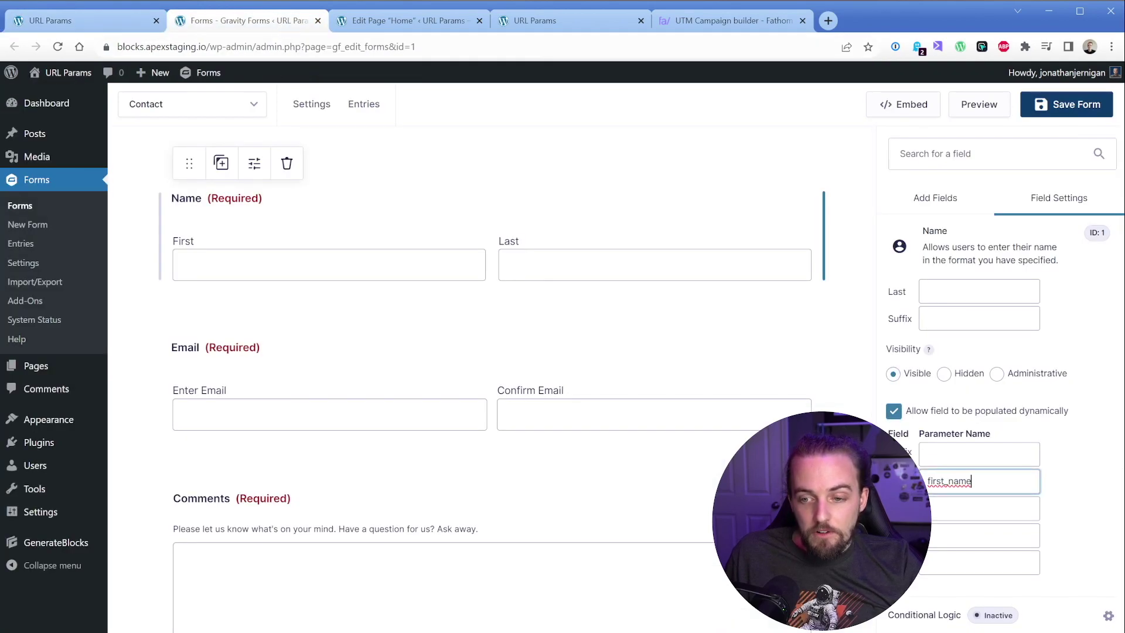
pyautogui.click(1070, 483)
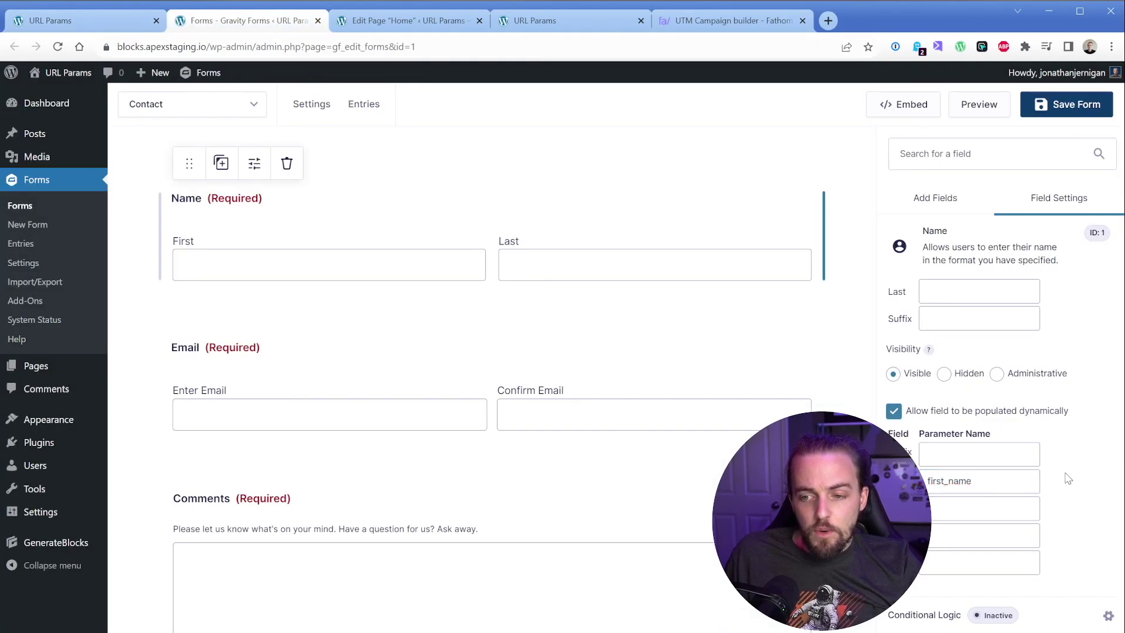
pyautogui.click(1052, 105)
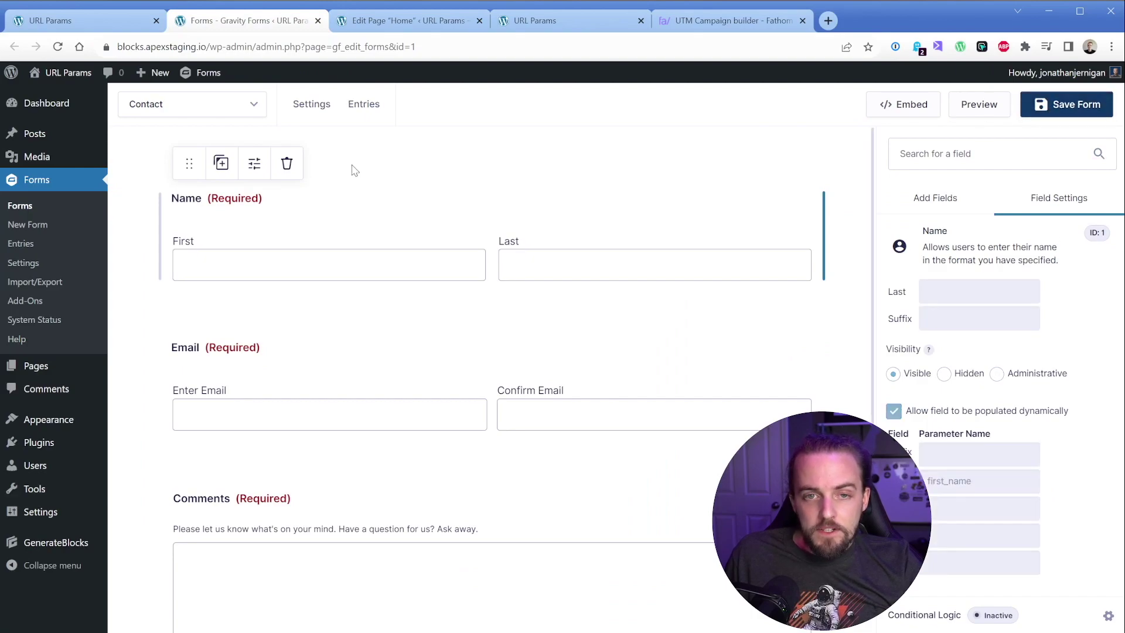
# Open the live Contact page in a new tab with ?first_name= and a sample first name appended to its address
pyautogui.middleClick(56, 78)
pyautogui.click(399, 20)
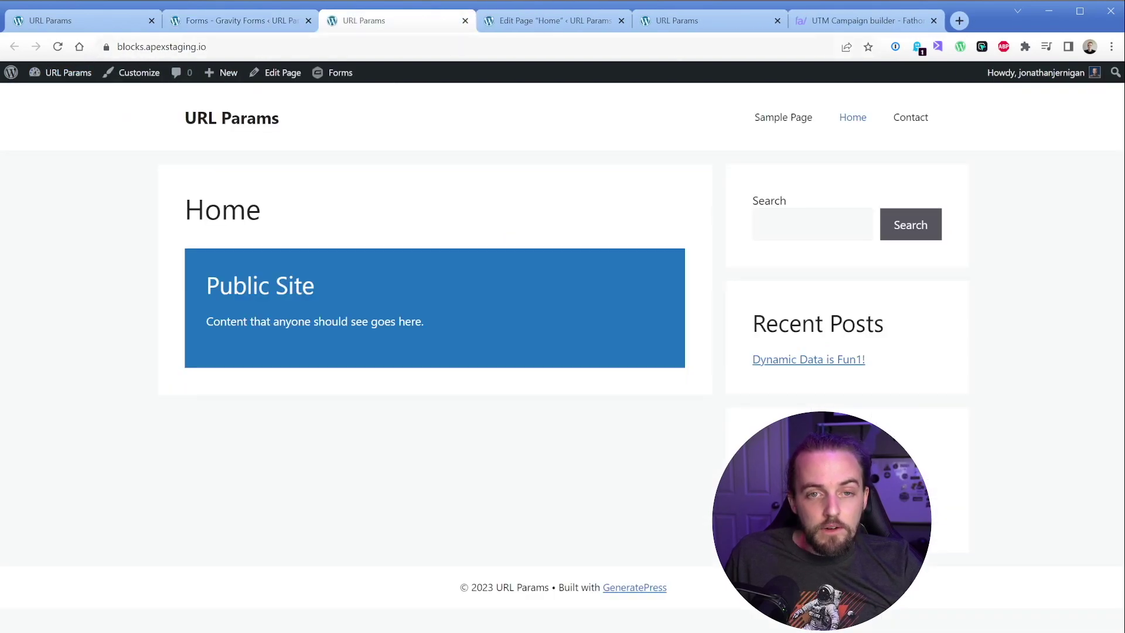
pyautogui.click(910, 117)
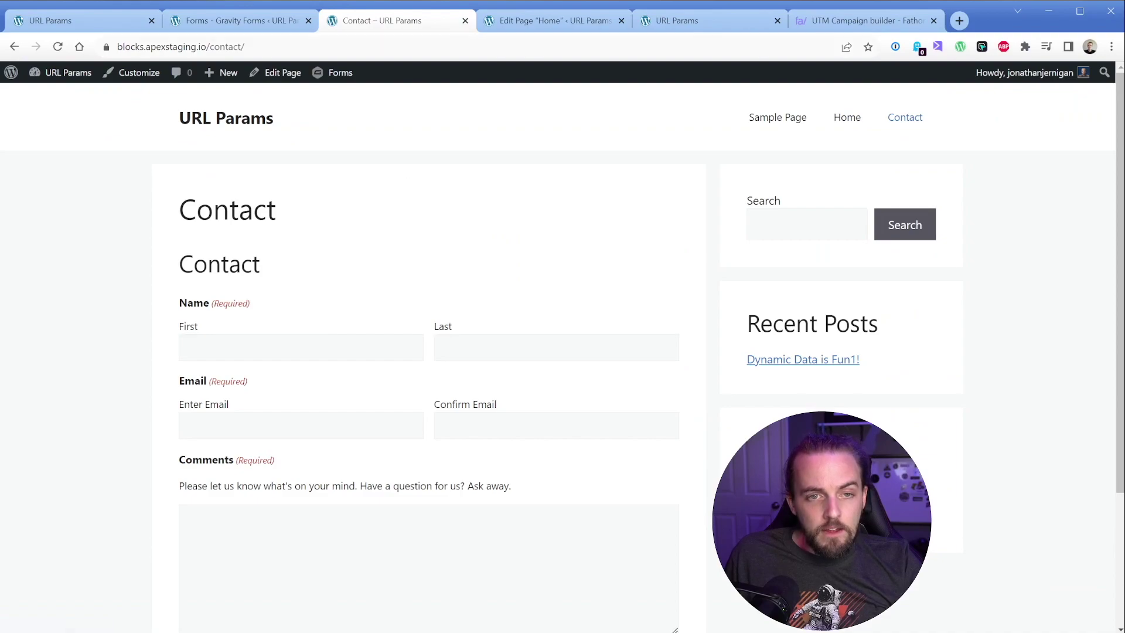
pyautogui.click(275, 47)
pyautogui.write('?first_')
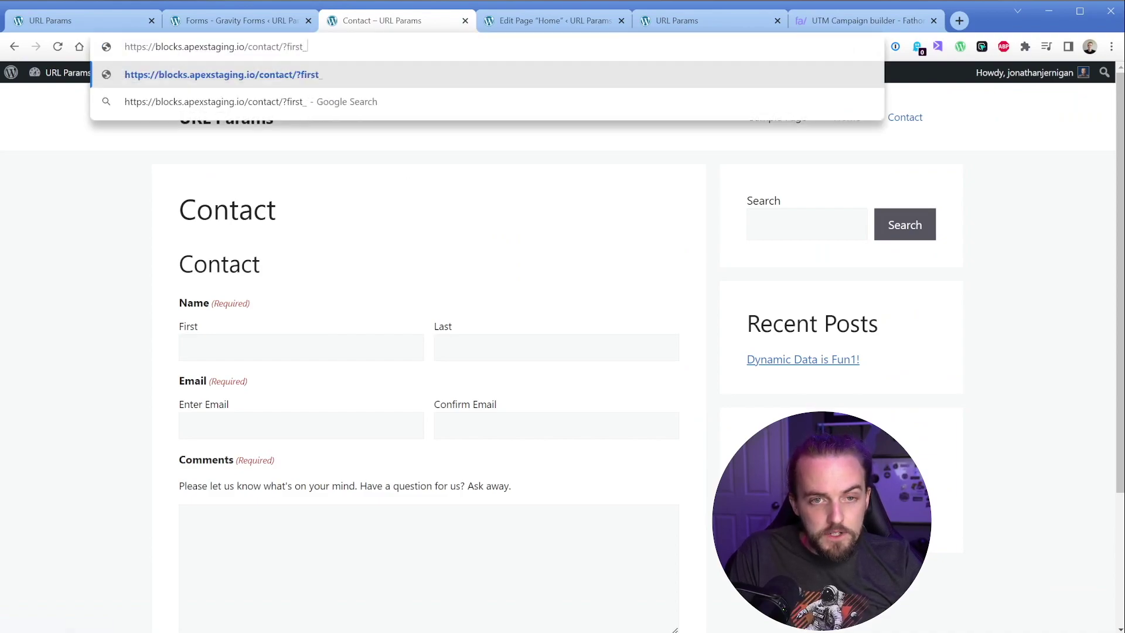
pyautogui.write('name=Jonathan')
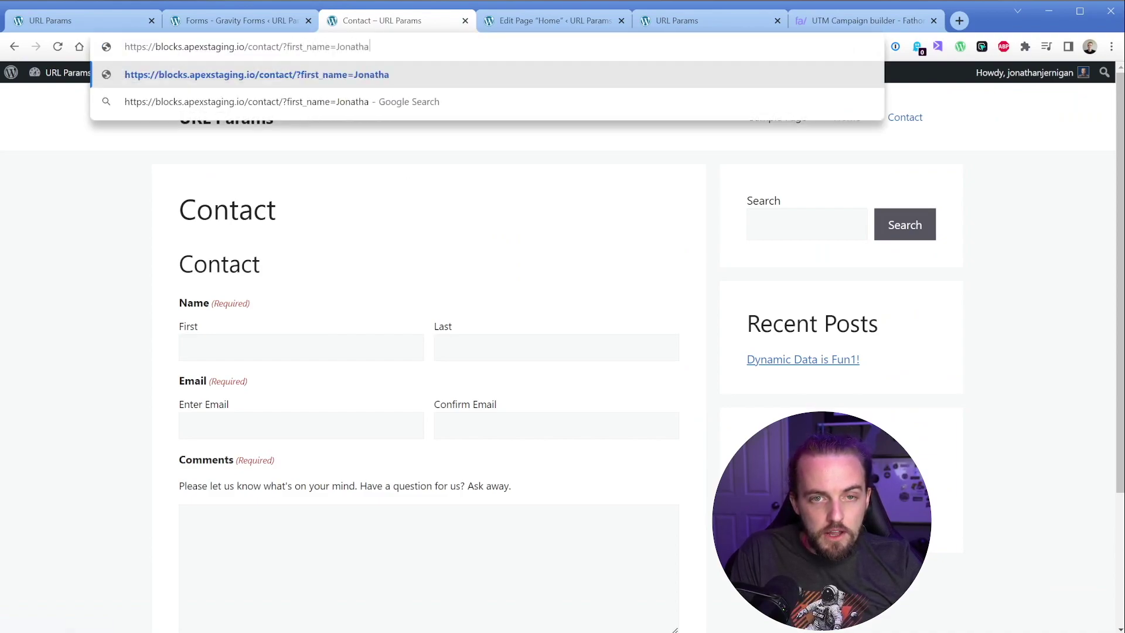
pyautogui.press('Return')
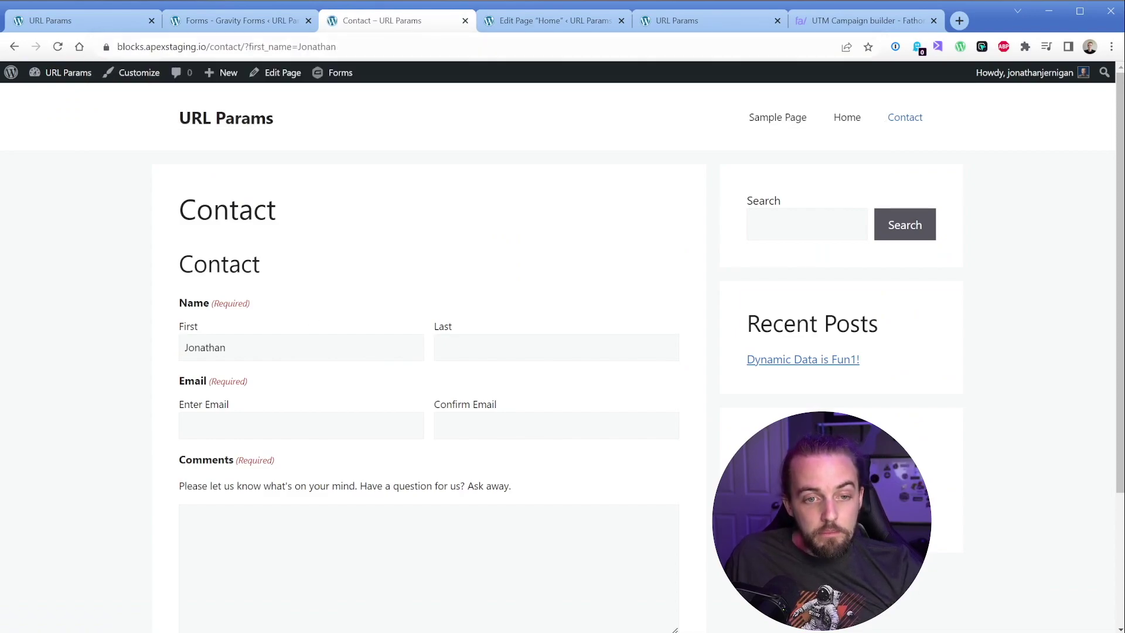